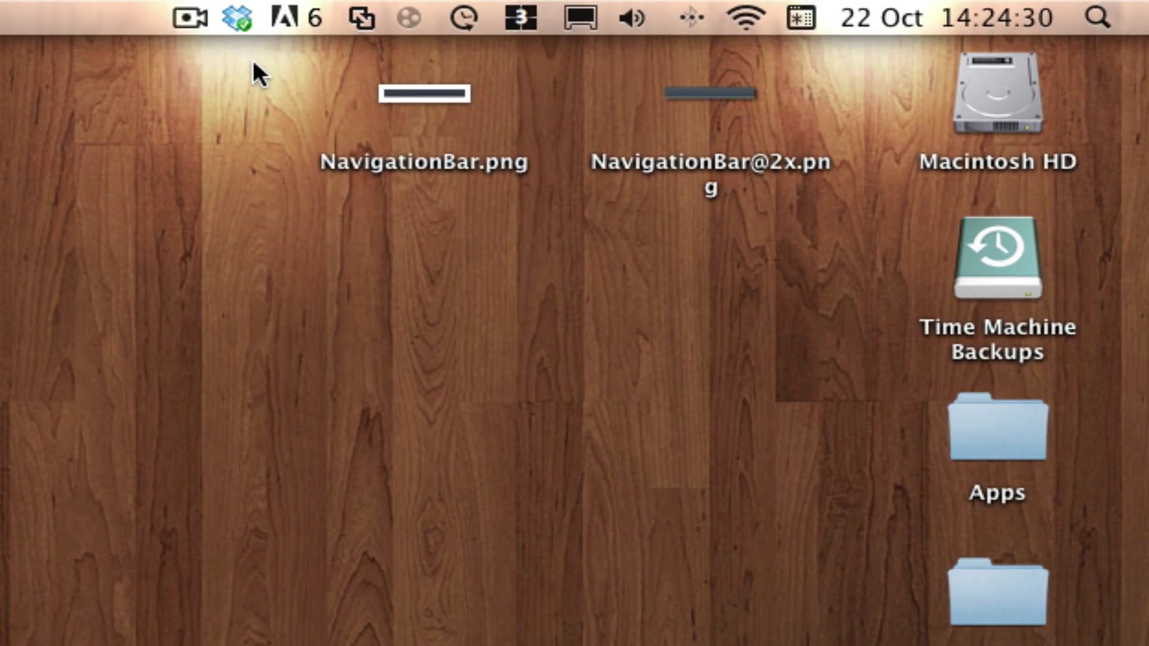
{"action": "left_click_drag", "start_coordinate": [815, 24], "coordinate": [1024, 79]}
{"action": "left_click", "coordinate": [760, 270]}
{"action": "left_click", "coordinate": [422, 95]}
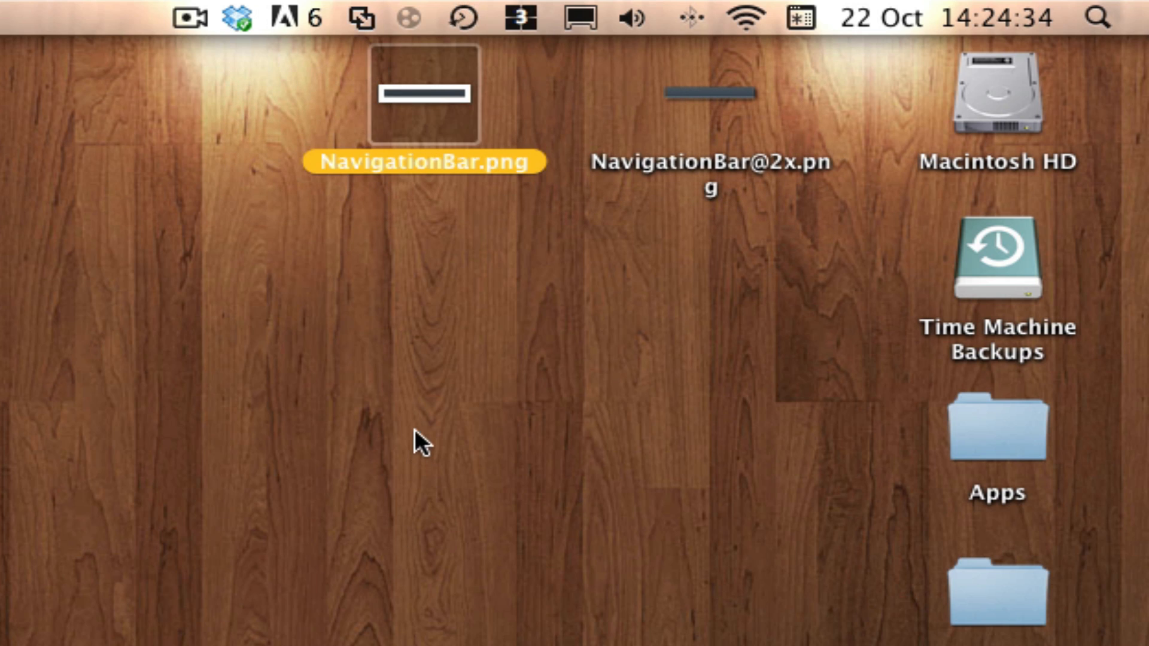
{"action": "left_click", "coordinate": [725, 130]}
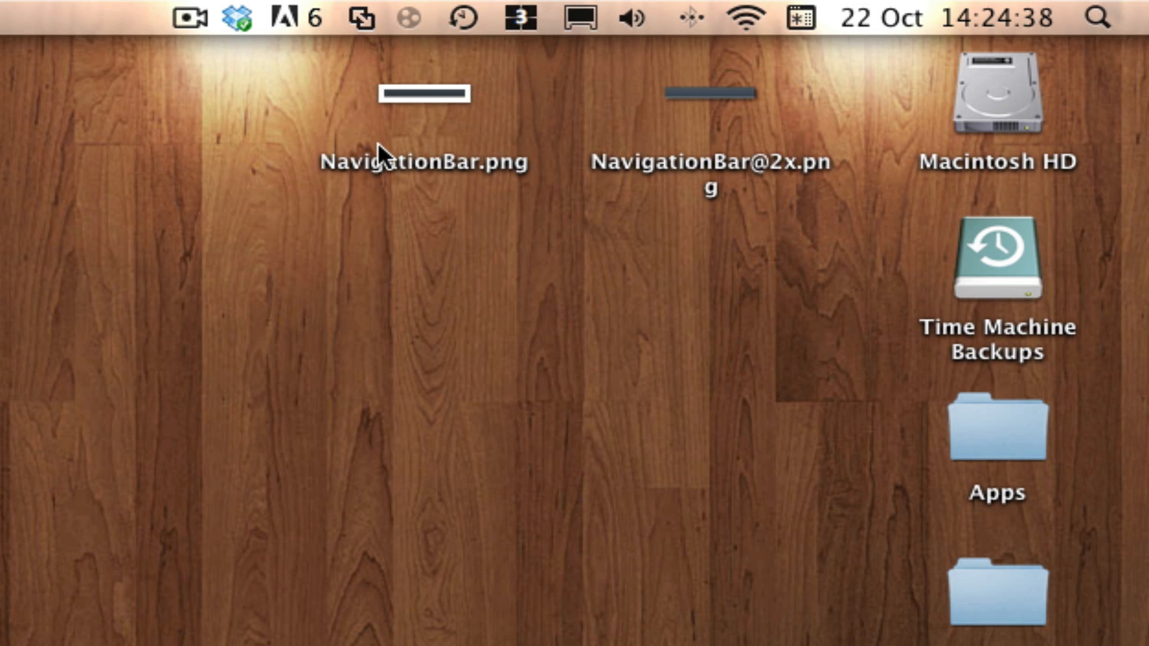
{"action": "mouse_move", "coordinate": [293, 77]}
{"action": "left_mouse_down"}
{"action": "mouse_move", "coordinate": [822, 193]}
{"action": "mouse_move", "coordinate": [842, 208]}
{"action": "left_mouse_up"}
{"action": "left_click", "coordinate": [827, 245]}
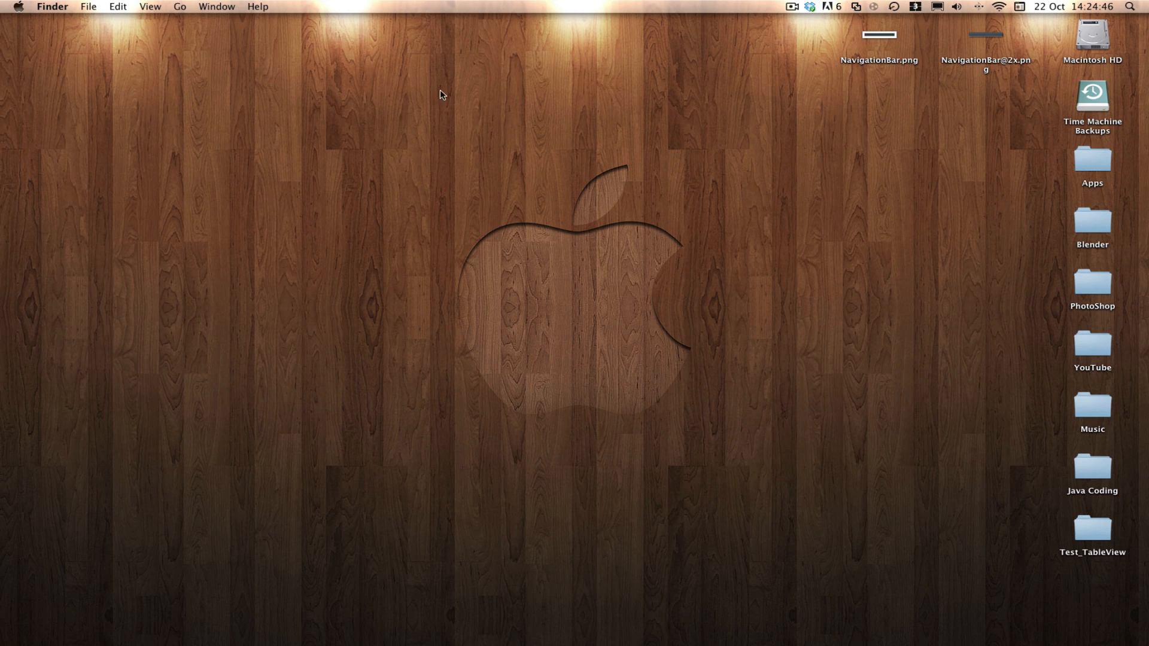
{"action": "left_click_drag", "start_coordinate": [24, 27], "coordinate": [765, 104]}
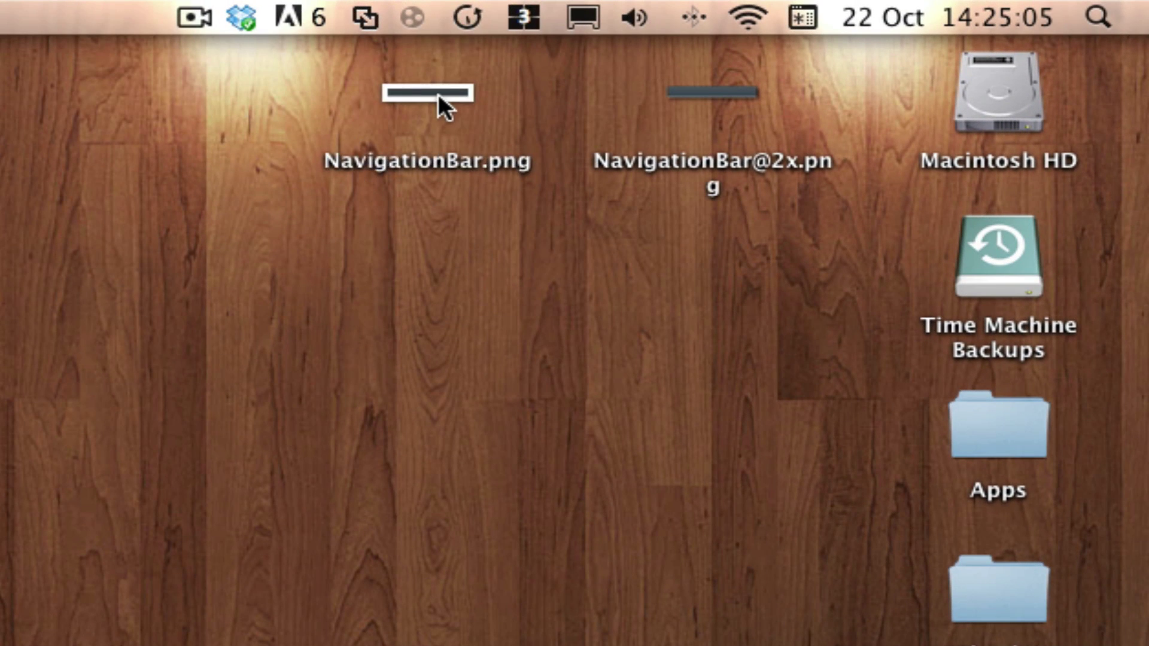
{"action": "left_click", "coordinate": [439, 94]}
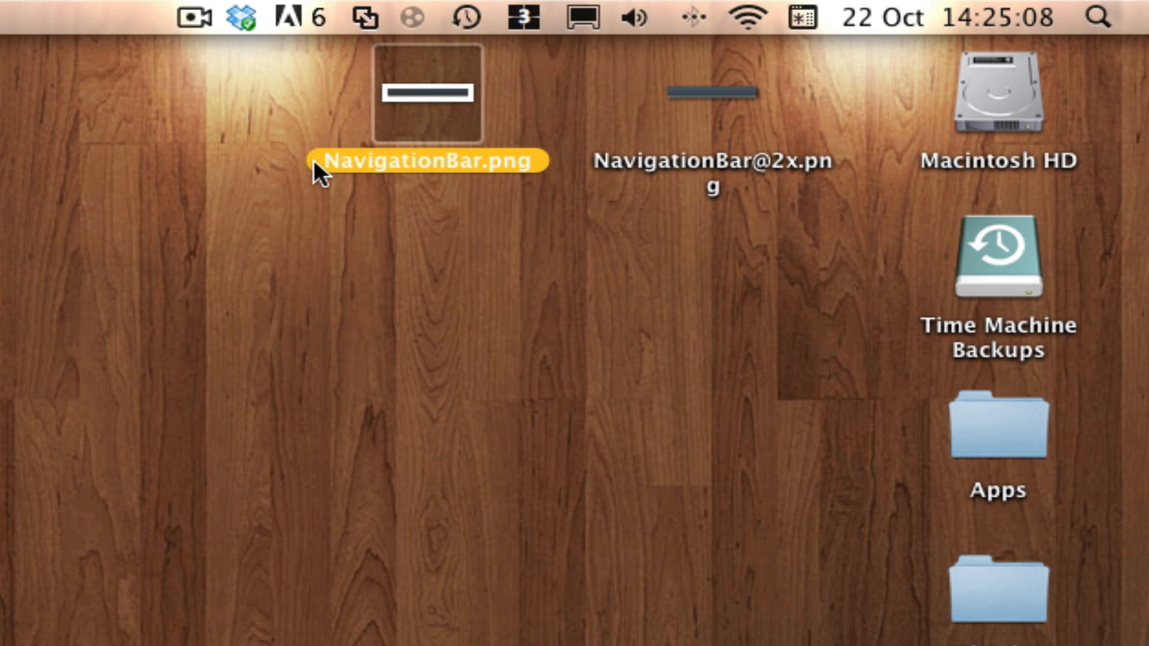
{"action": "left_click", "coordinate": [647, 161]}
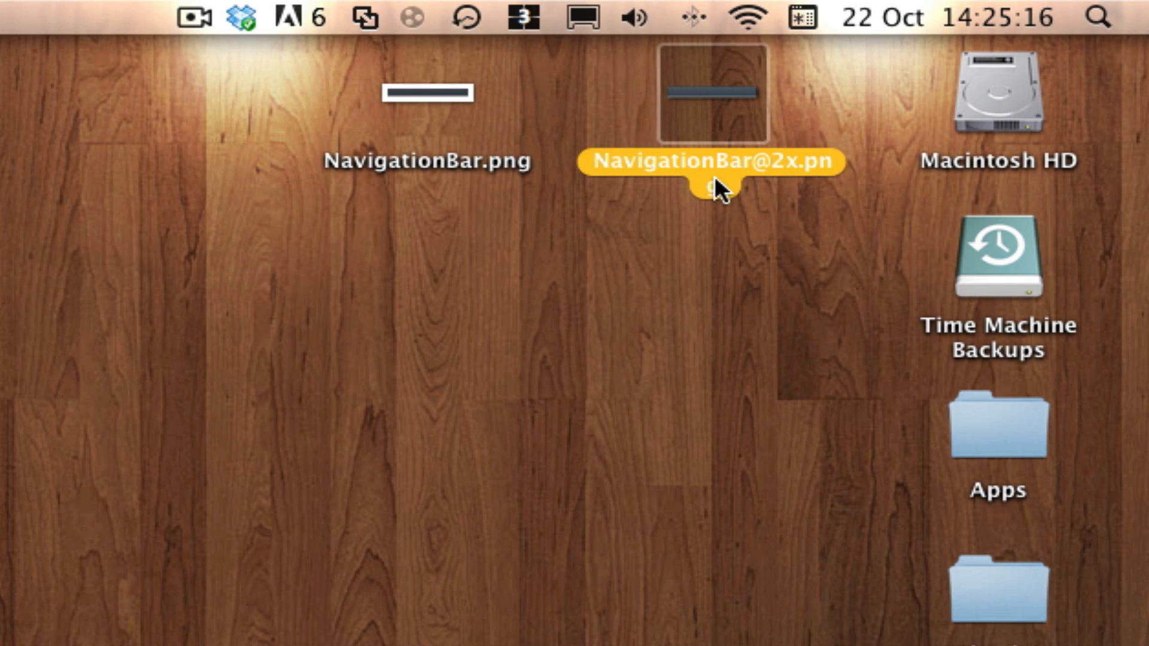
{"action": "left_click", "coordinate": [475, 151]}
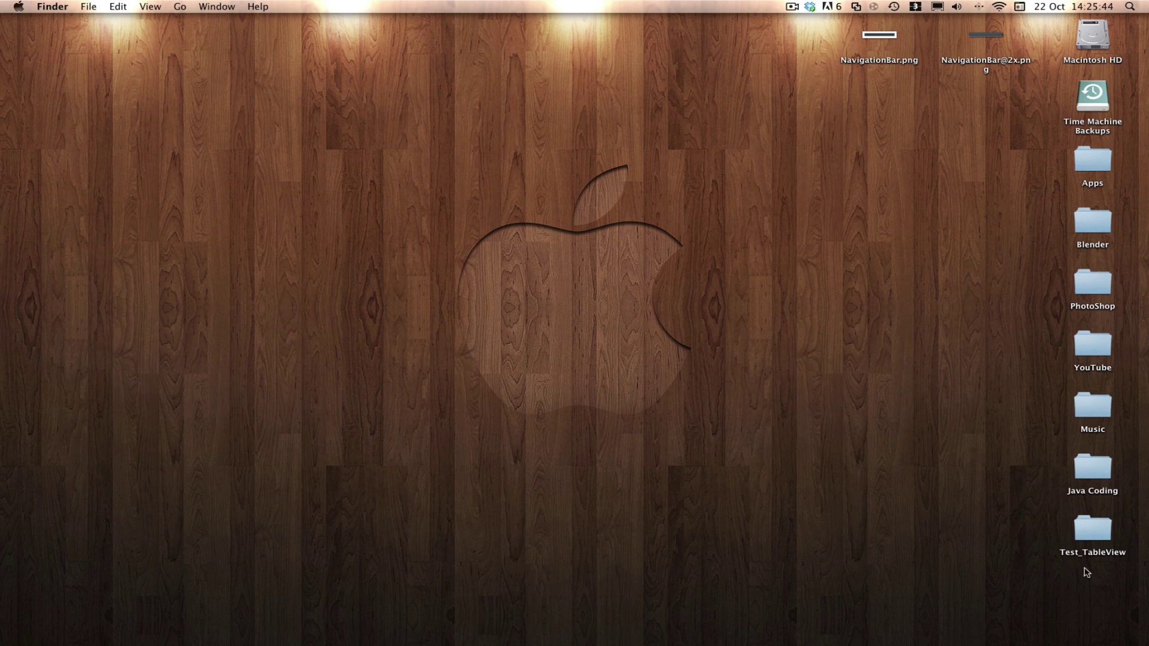
Open the Test_TableView project in Xcode and add both PNGs to its Supporting Files group
{"action": "double_click", "coordinate": [1102, 534]}
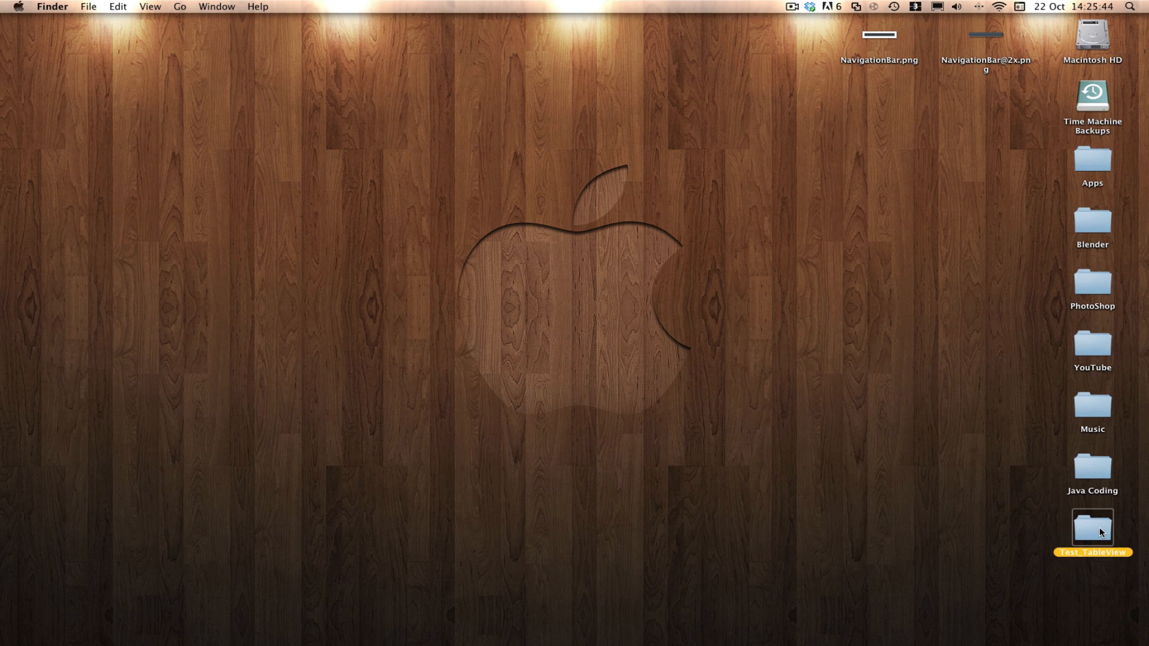
{"action": "double_click", "coordinate": [603, 202]}
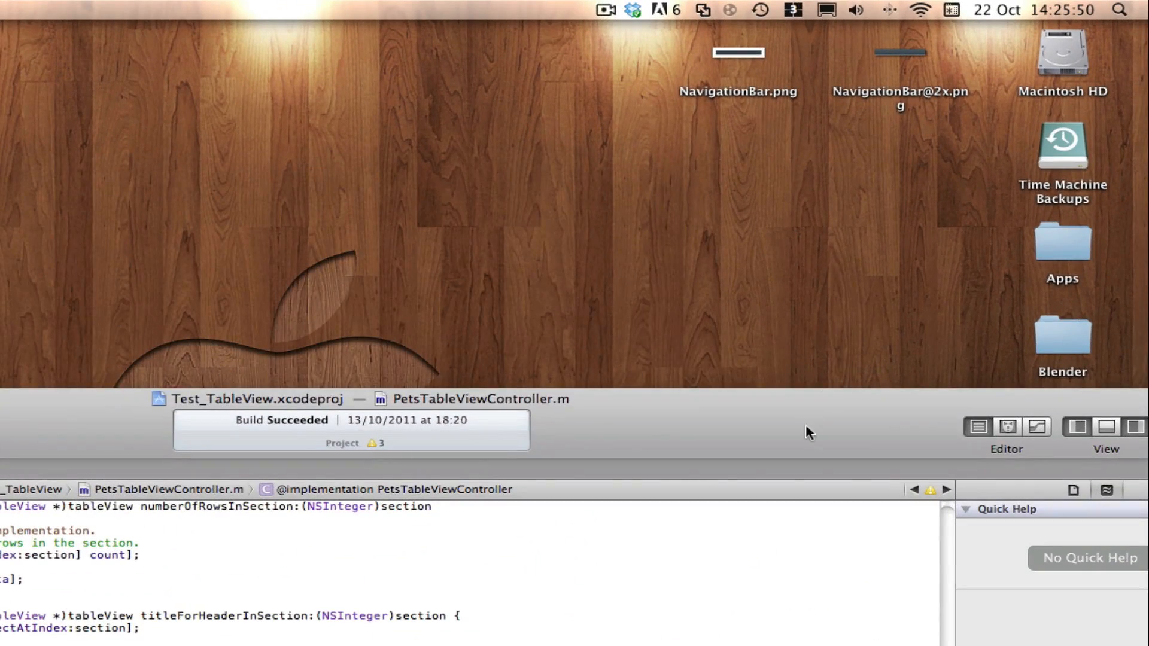
{"action": "left_click_drag", "start_coordinate": [784, 405], "coordinate": [843, 248]}
{"action": "mouse_move", "coordinate": [620, 44]}
{"action": "left_mouse_down"}
{"action": "mouse_move", "coordinate": [934, 94]}
{"action": "mouse_move", "coordinate": [217, 365]}
{"action": "left_mouse_up"}
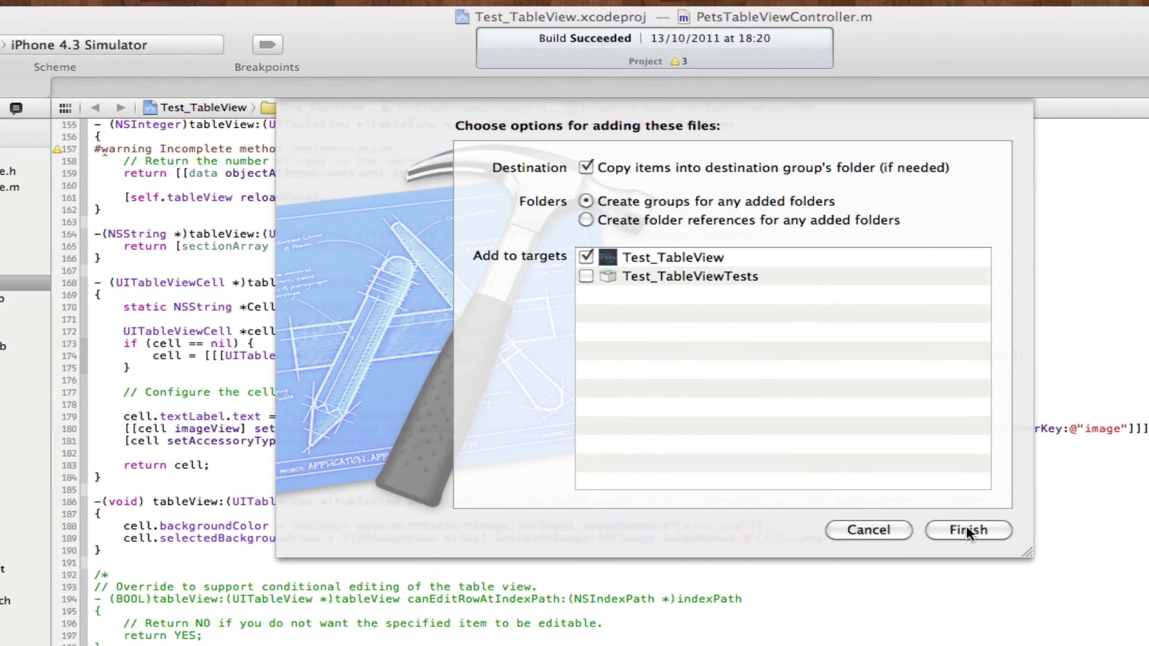
{"action": "left_click", "coordinate": [969, 530]}
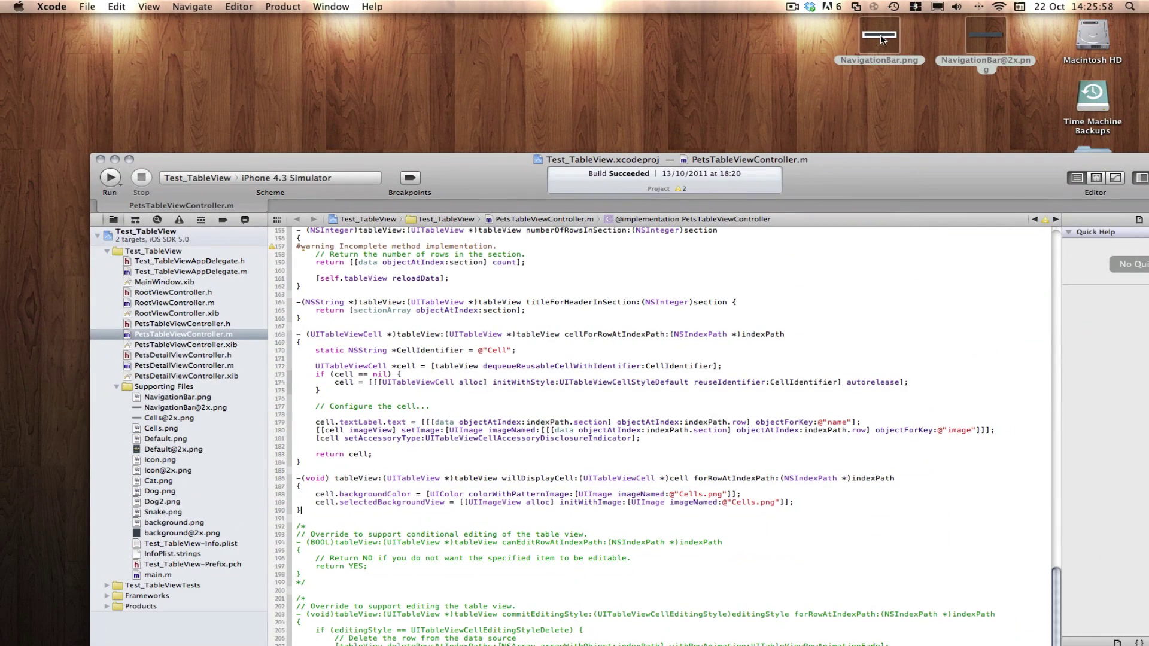
Reposition the project window and enlarge it to fill the screen
{"action": "left_click", "coordinate": [882, 38]}
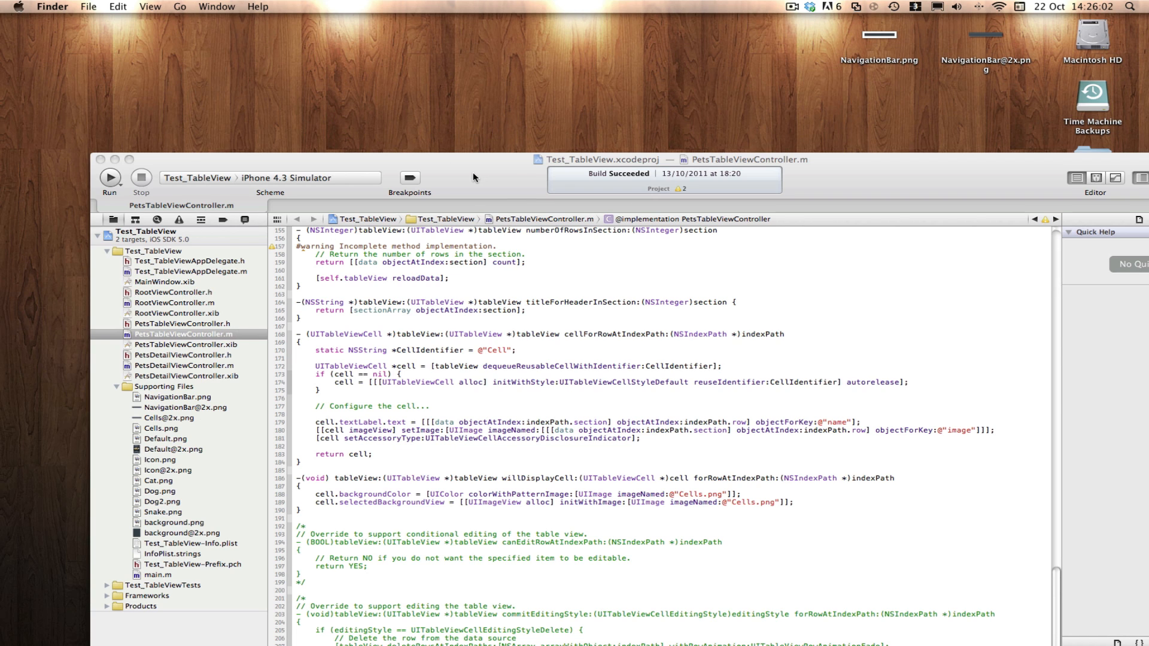
{"action": "left_click_drag", "start_coordinate": [474, 166], "coordinate": [414, 129]}
{"action": "left_click", "coordinate": [72, 123]}
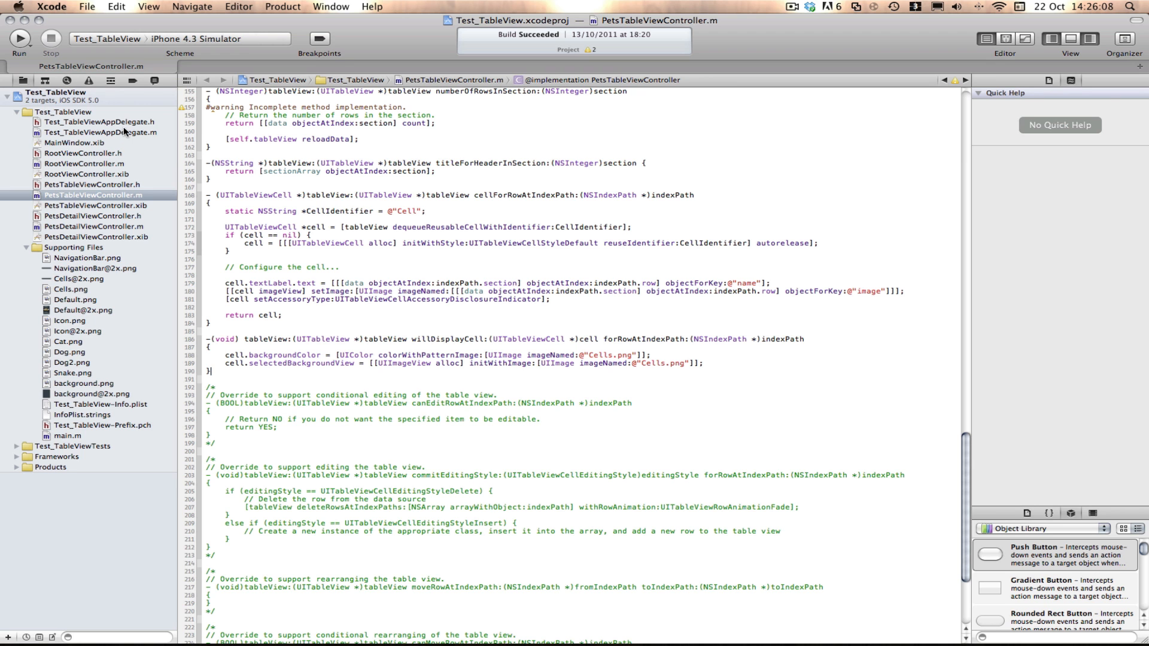
{"action": "scroll", "coordinate": [258, 185], "scroll_direction": "up", "scroll_amount": 10}
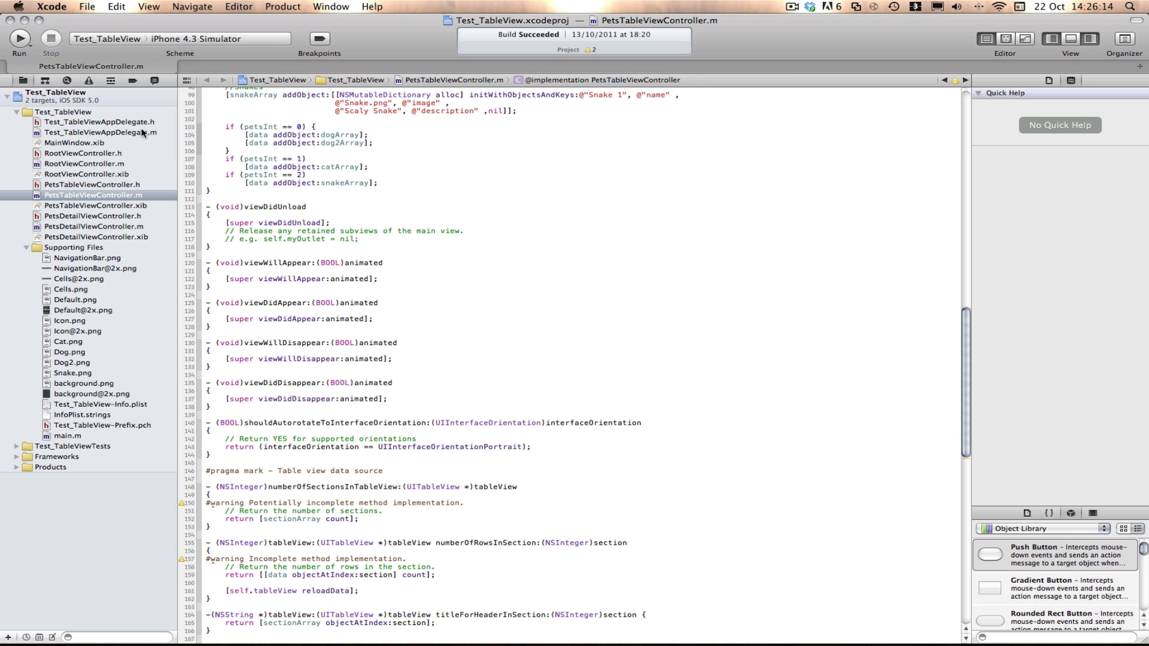
Show Test_TableViewAppDelegate.m in the editor, glancing at the header file on the way
{"action": "left_click", "coordinate": [100, 132]}
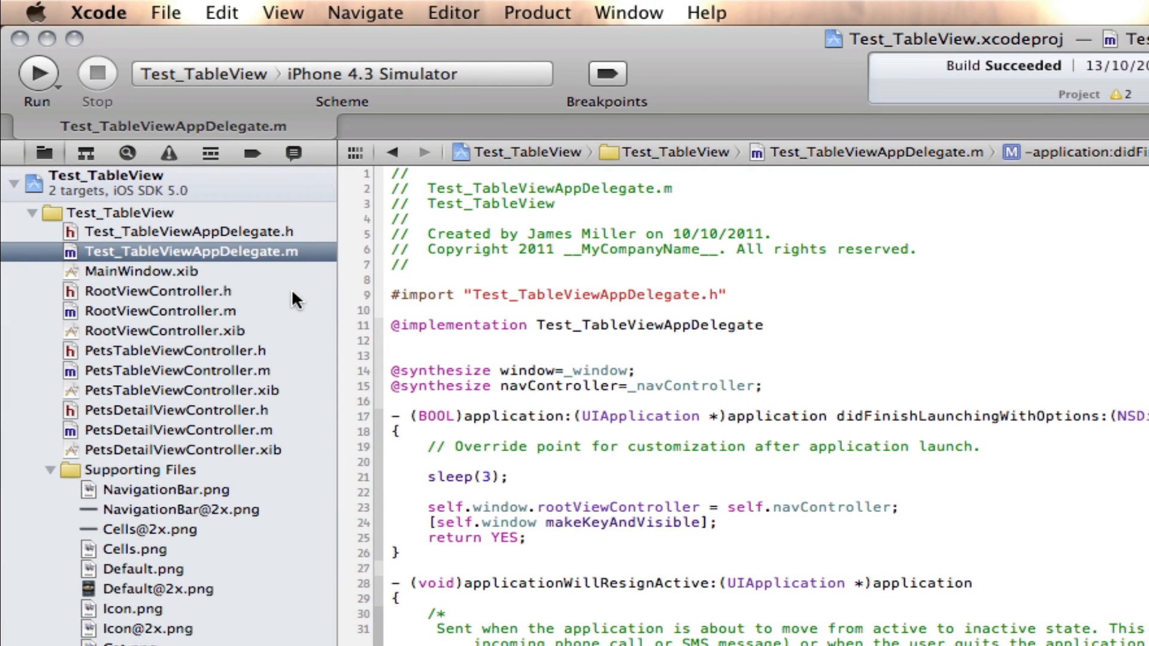
{"action": "left_click", "coordinate": [261, 233]}
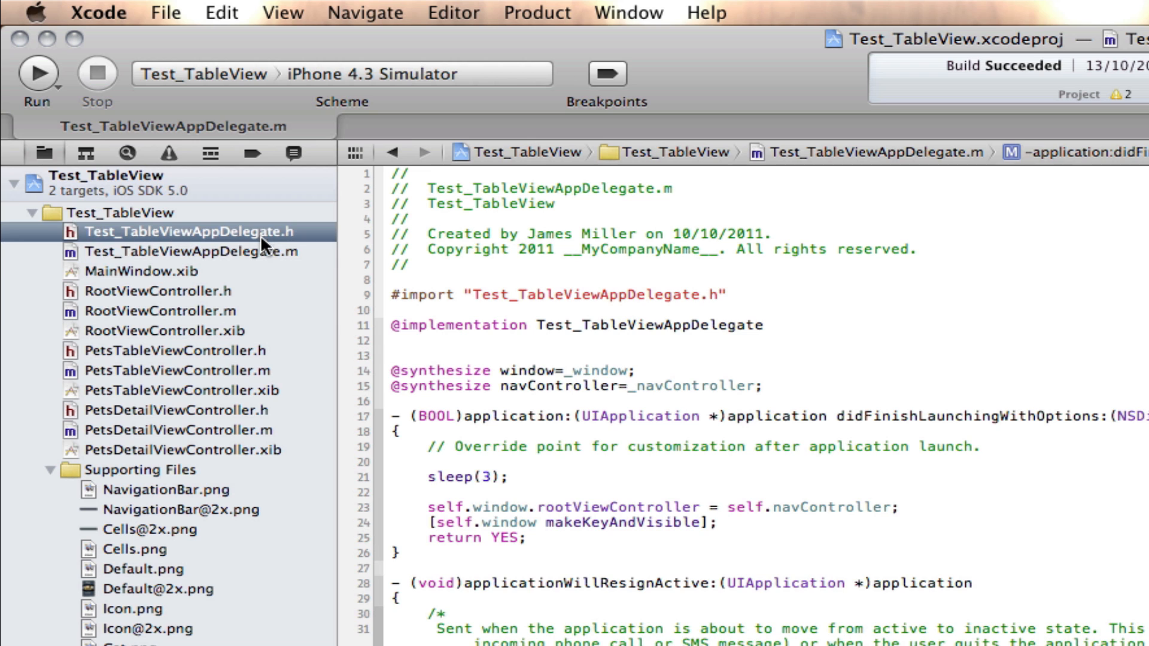
{"action": "left_click", "coordinate": [257, 252]}
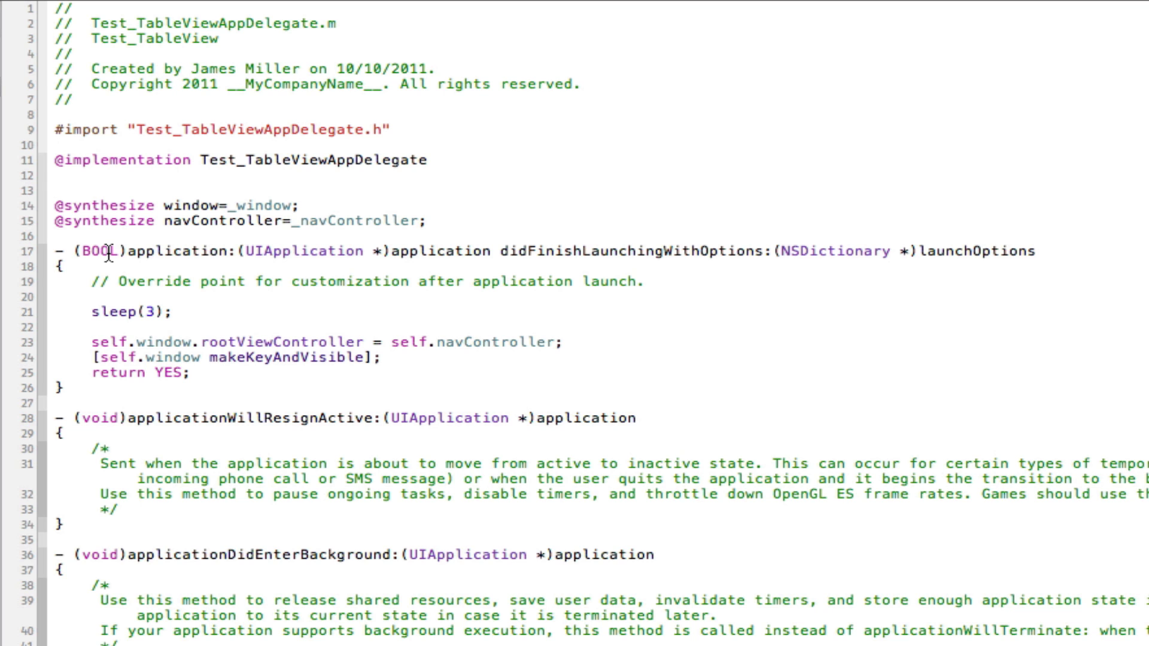
Add blank lines after the import and keep the UINavigationBarCatagory name, undoing the trial rename
{"action": "key", "text": "Return"}
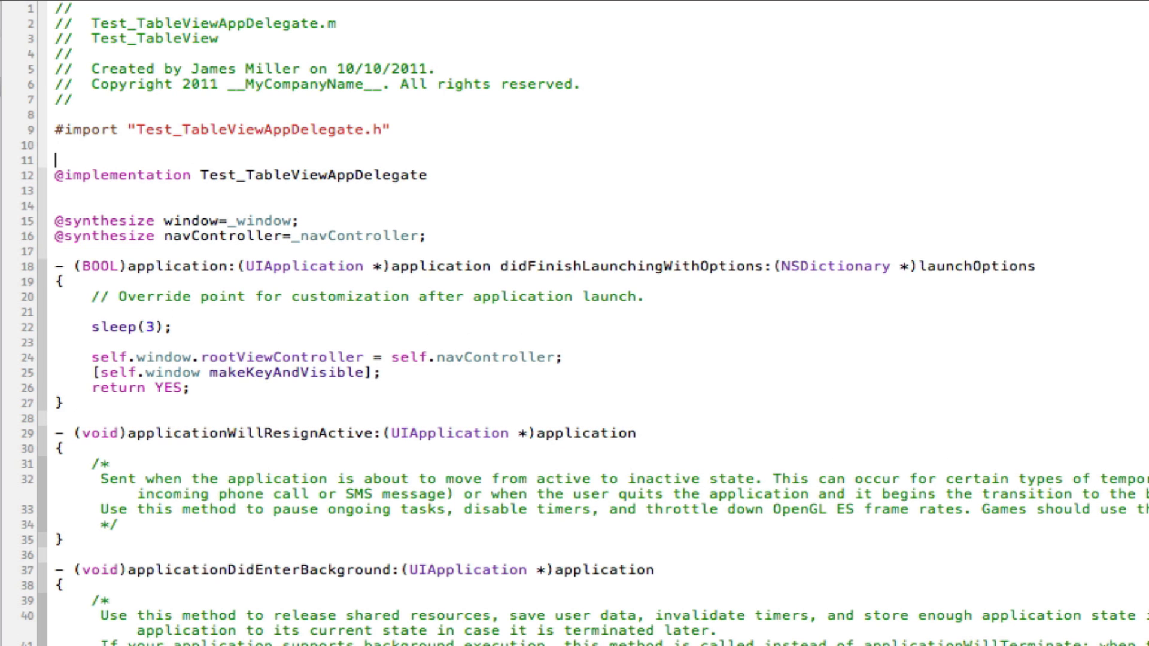
{"action": "key", "text": "Return"}
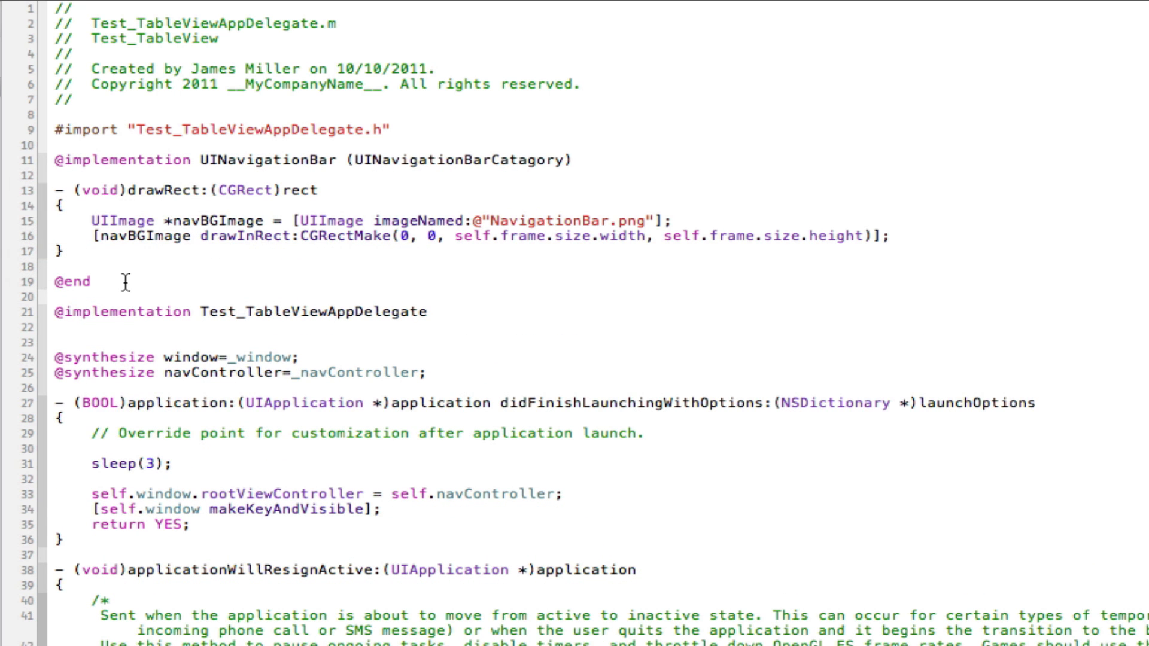
{"action": "mouse_move", "coordinate": [107, 283]}
{"action": "left_mouse_down"}
{"action": "mouse_move", "coordinate": [52, 209]}
{"action": "mouse_move", "coordinate": [44, 163]}
{"action": "left_mouse_up"}
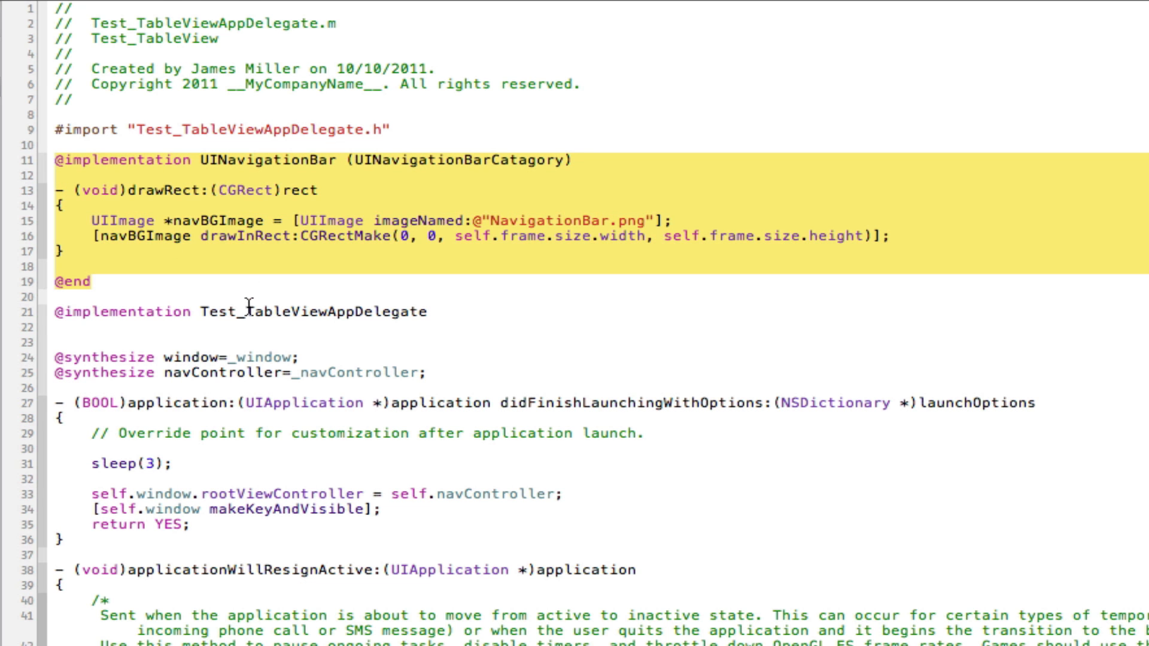
{"action": "left_click_drag", "start_coordinate": [54, 312], "coordinate": [432, 310]}
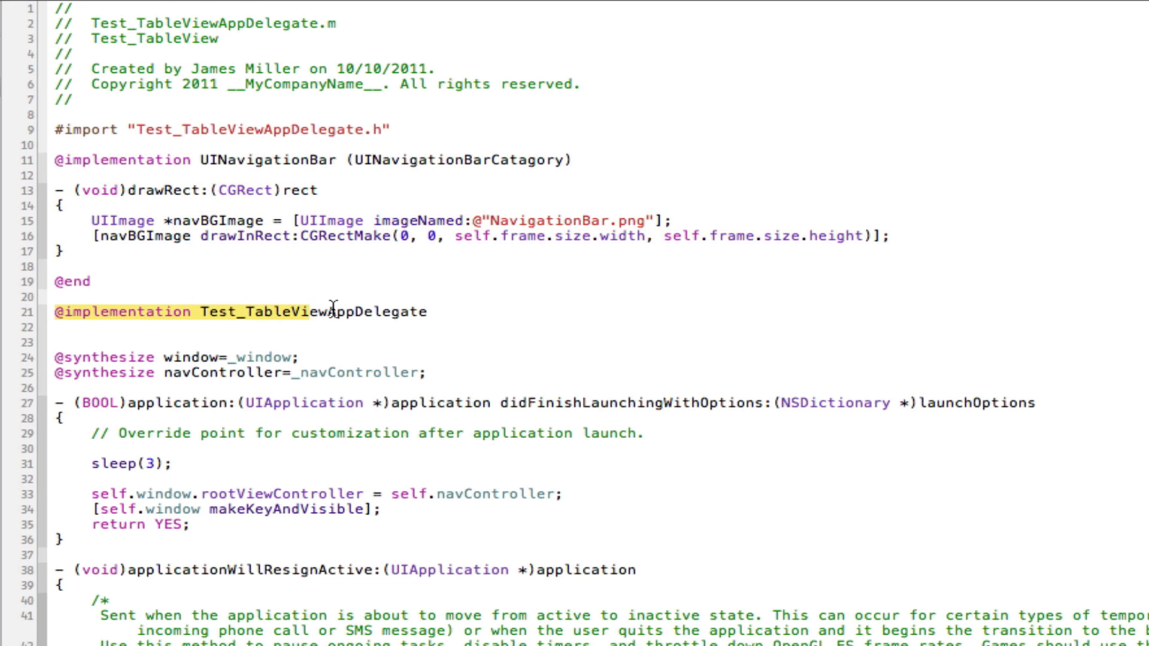
{"action": "double_click", "coordinate": [298, 313]}
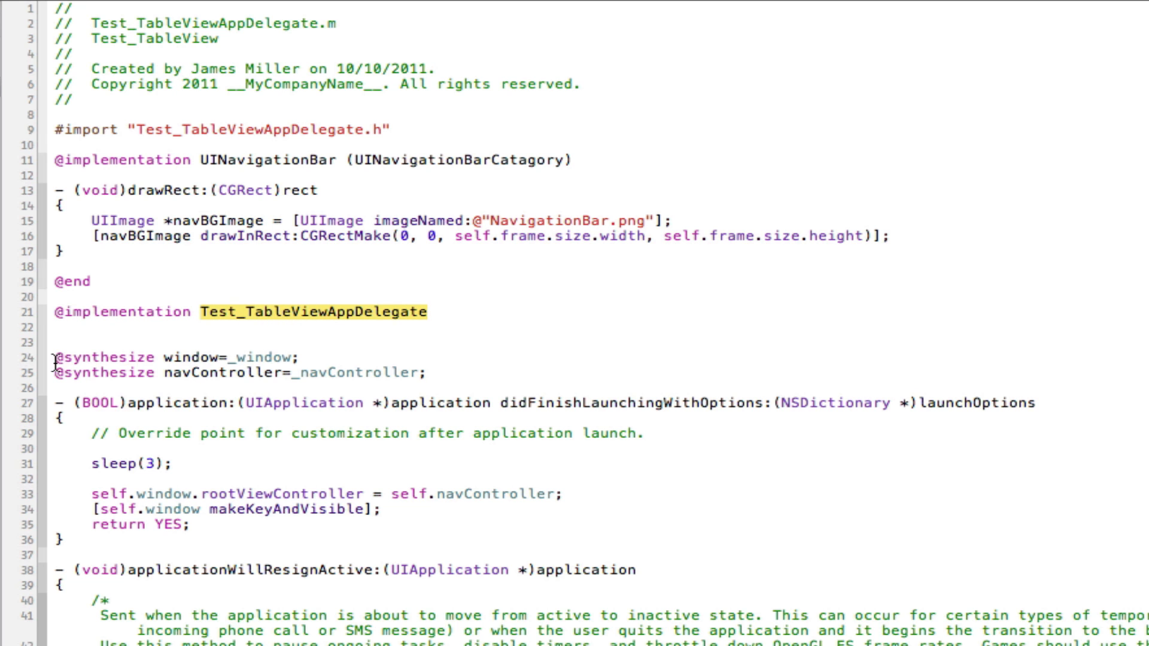
{"action": "left_click_drag", "start_coordinate": [55, 361], "coordinate": [551, 639]}
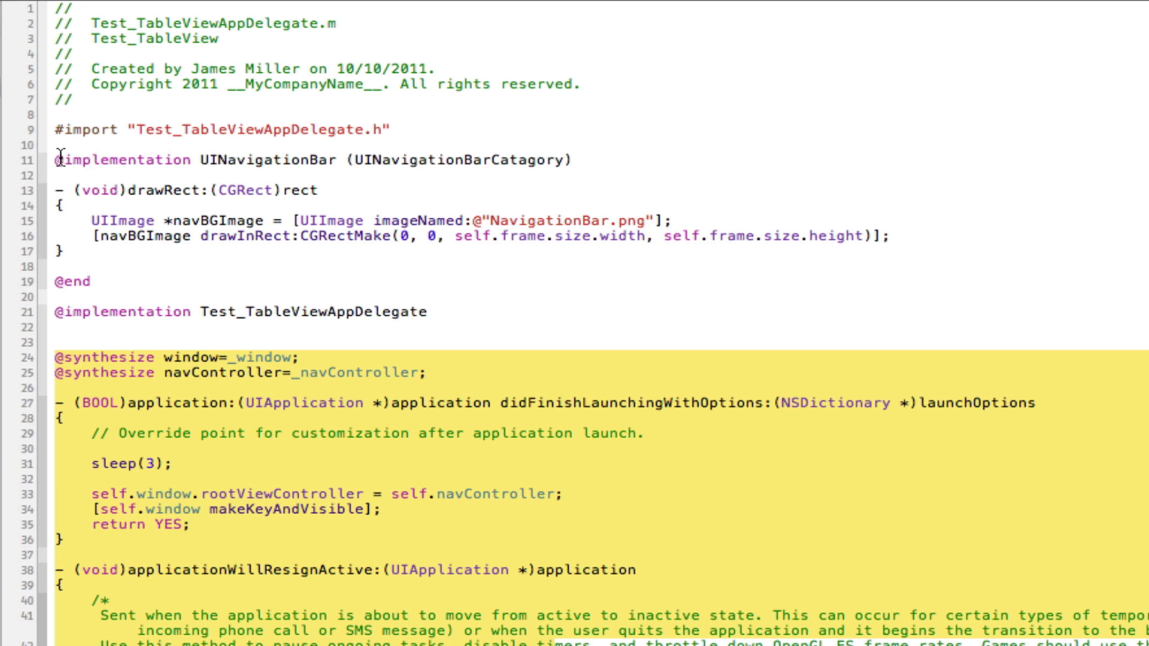
{"action": "left_click_drag", "start_coordinate": [56, 160], "coordinate": [377, 160]}
{"action": "double_click", "coordinate": [267, 160]}
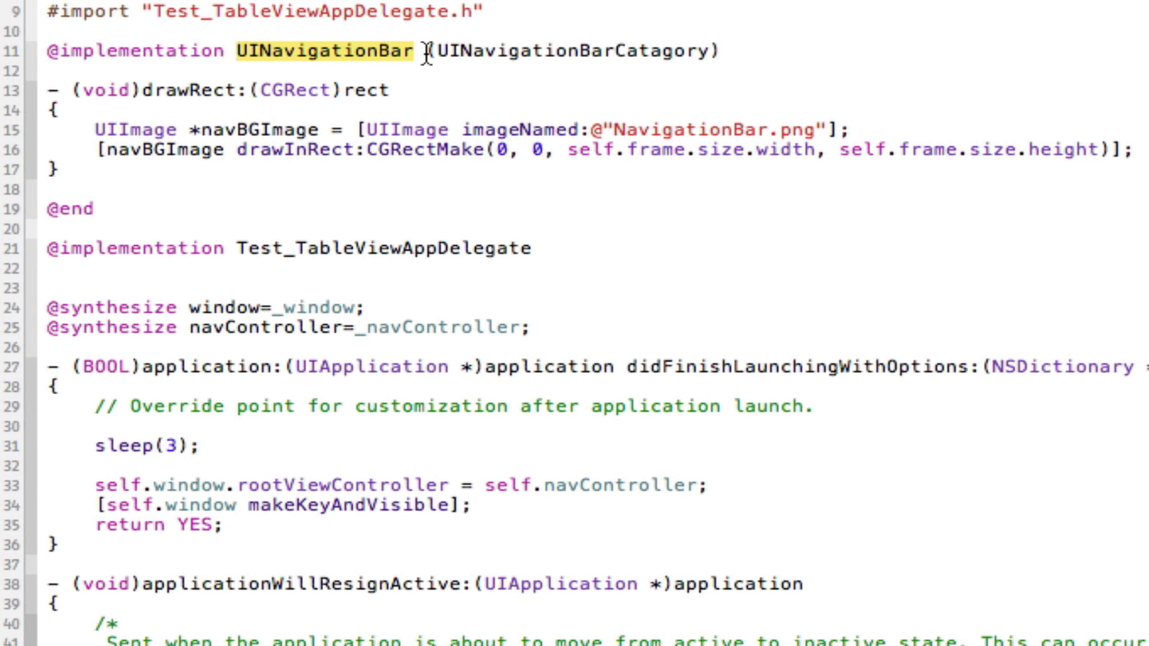
{"action": "left_click_drag", "start_coordinate": [427, 51], "coordinate": [735, 51]}
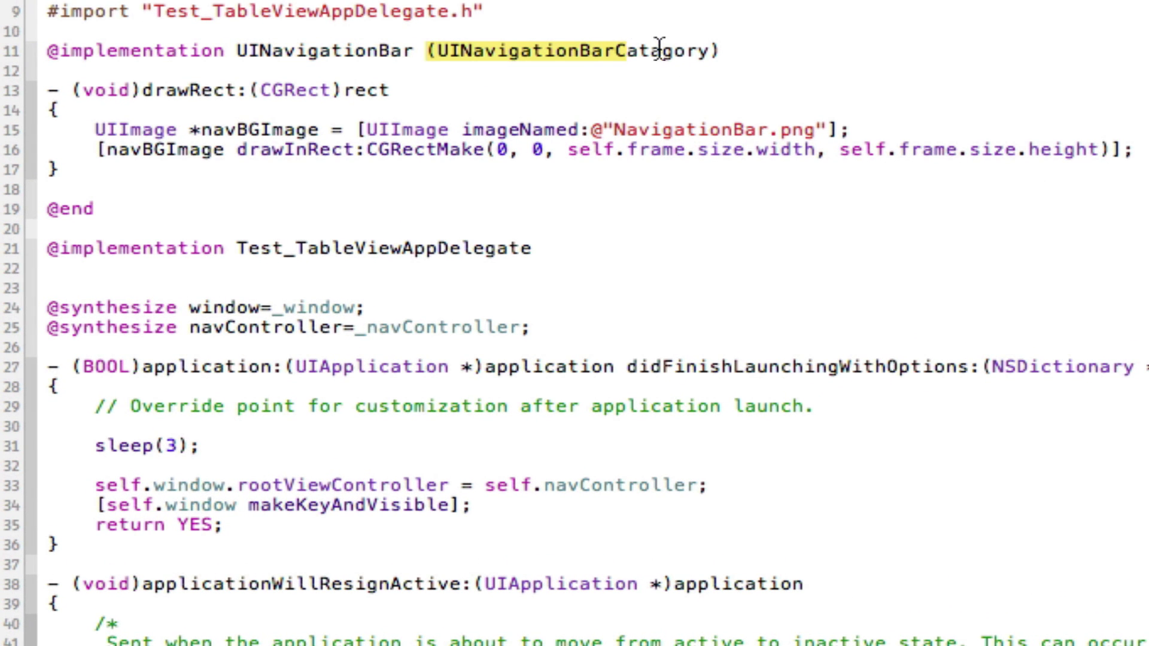
{"action": "double_click", "coordinate": [571, 51]}
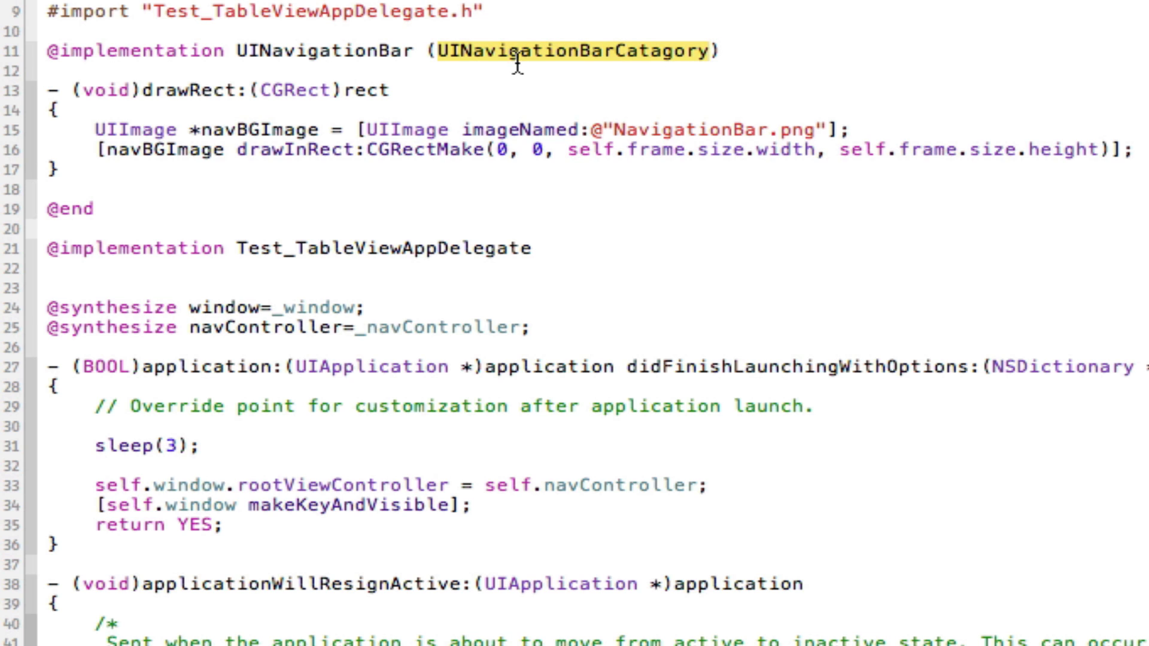
{"action": "left_click", "coordinate": [618, 55]}
{"action": "double_click", "coordinate": [618, 55]}
{"action": "left_click", "coordinate": [712, 51]}
{"action": "left_click_drag", "start_coordinate": [711, 51], "coordinate": [566, 53]}
{"action": "double_click", "coordinate": [463, 52]}
{"action": "type", "text": "BackgorundIM"}
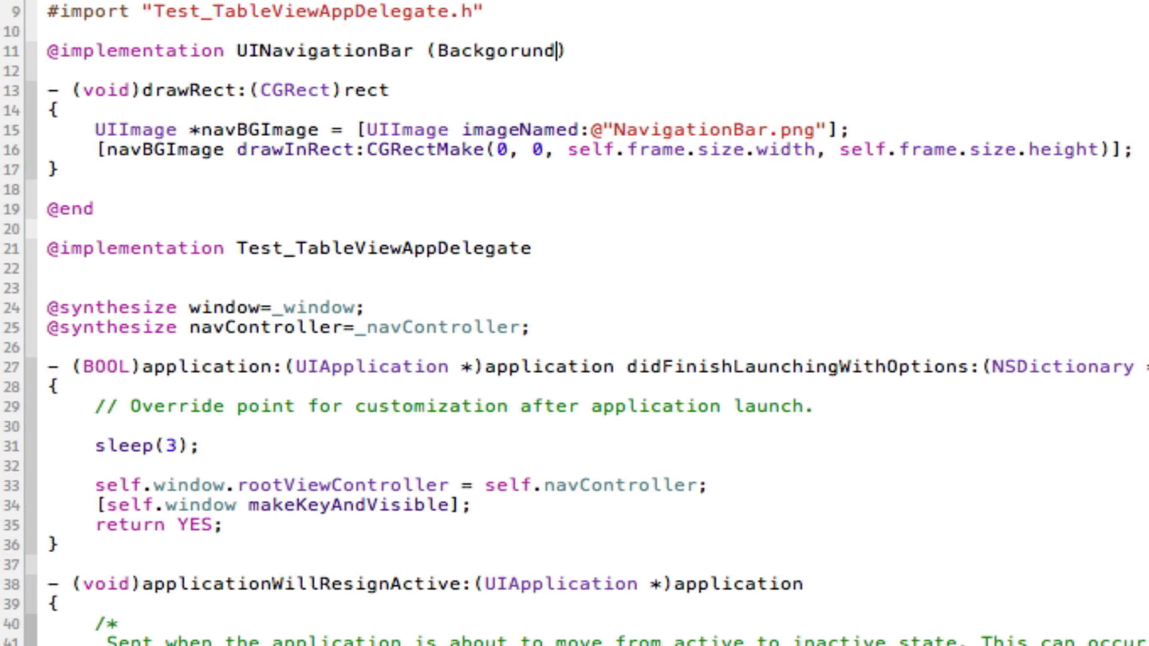
{"action": "type", "text": "age"}
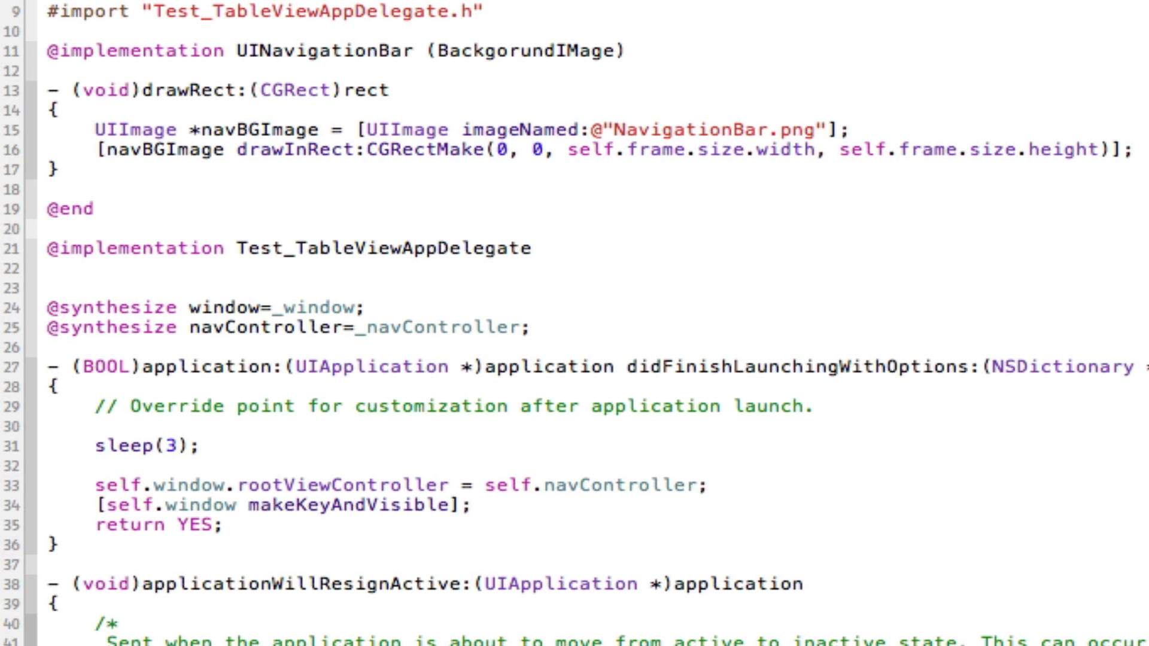
{"action": "key", "text": "ctrl+z"}
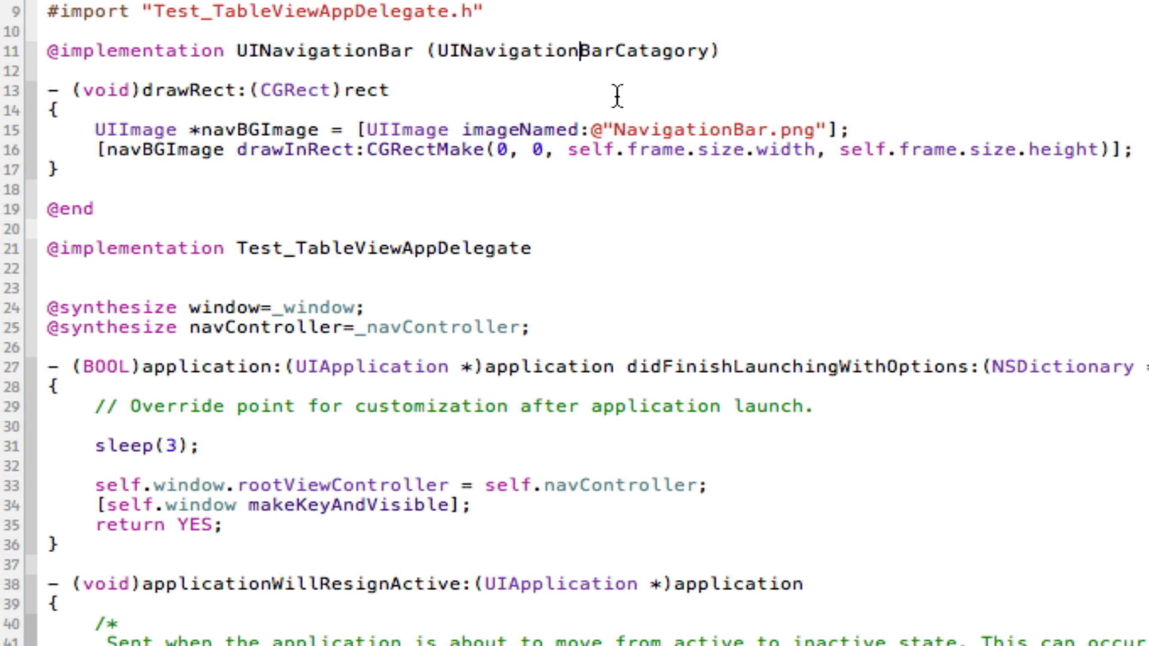
Walk through the drawRect method and its navBGImage line loading NavigationBar.png
{"action": "double_click", "coordinate": [449, 51]}
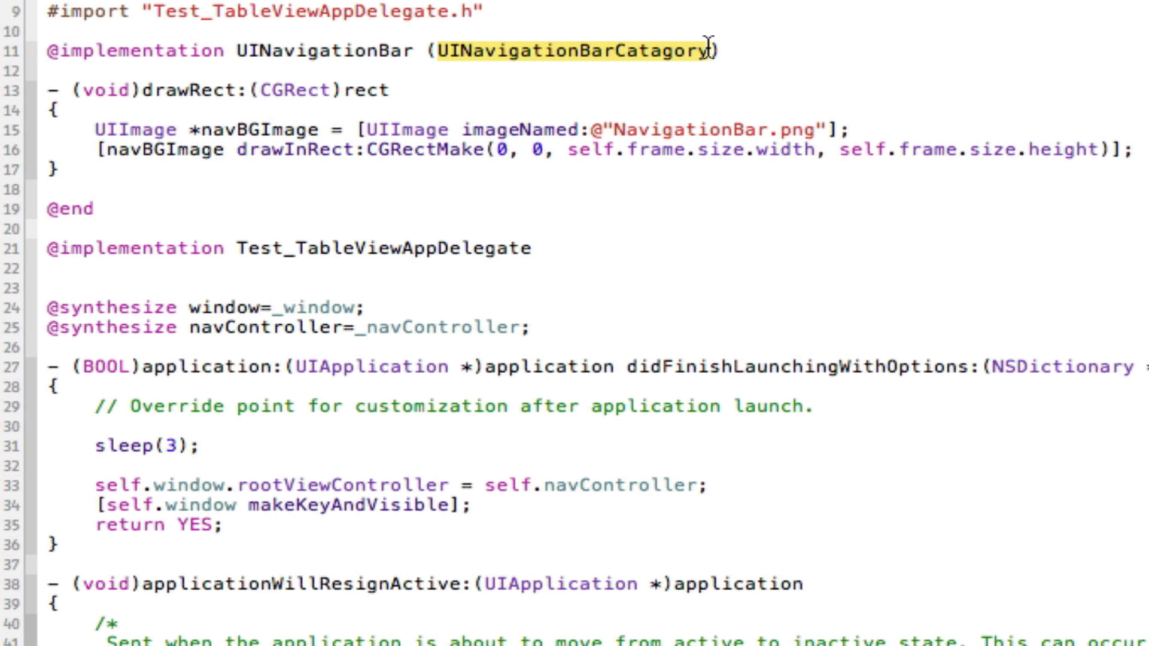
{"action": "left_click", "coordinate": [712, 50]}
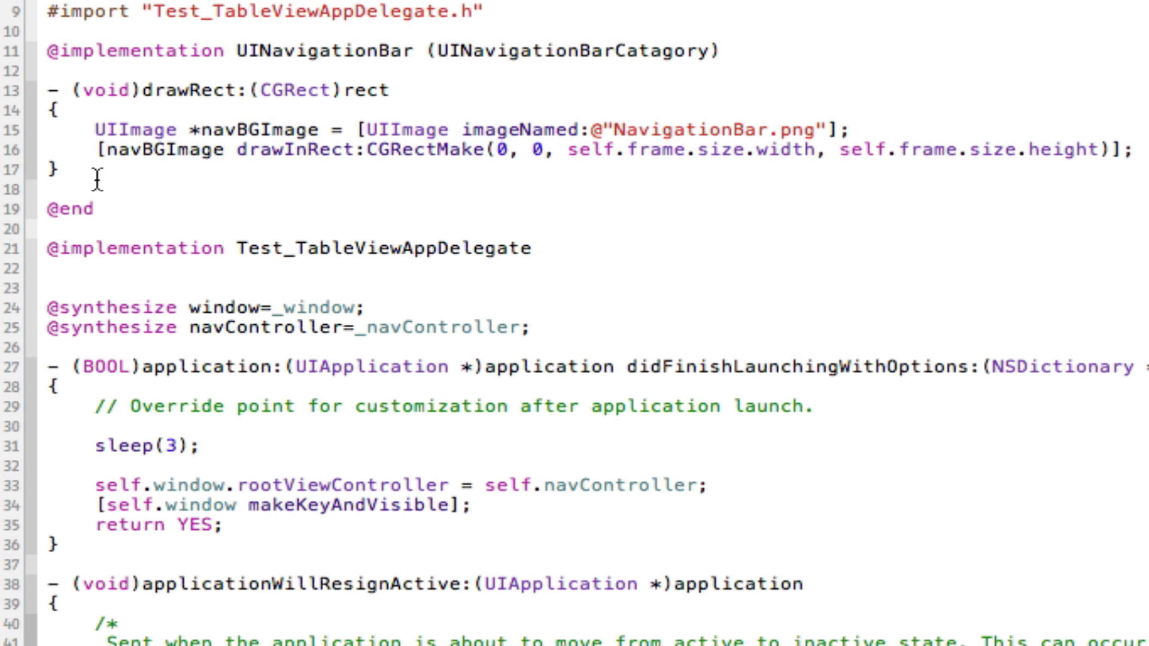
{"action": "left_click_drag", "start_coordinate": [77, 175], "coordinate": [38, 91]}
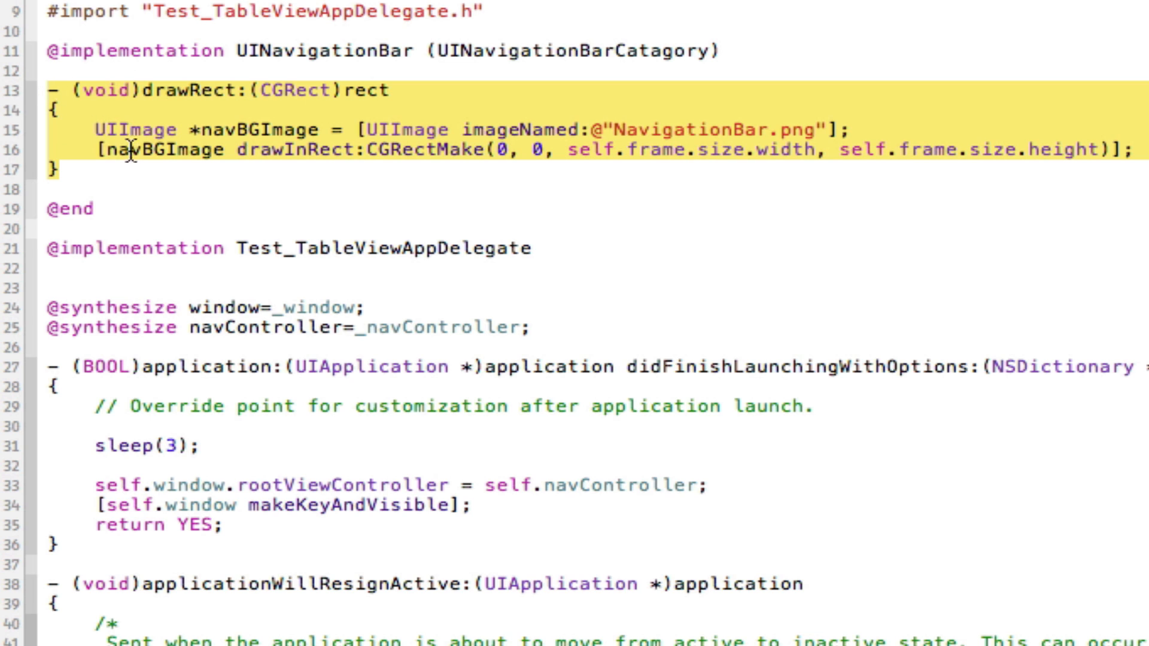
{"action": "left_click", "coordinate": [69, 170]}
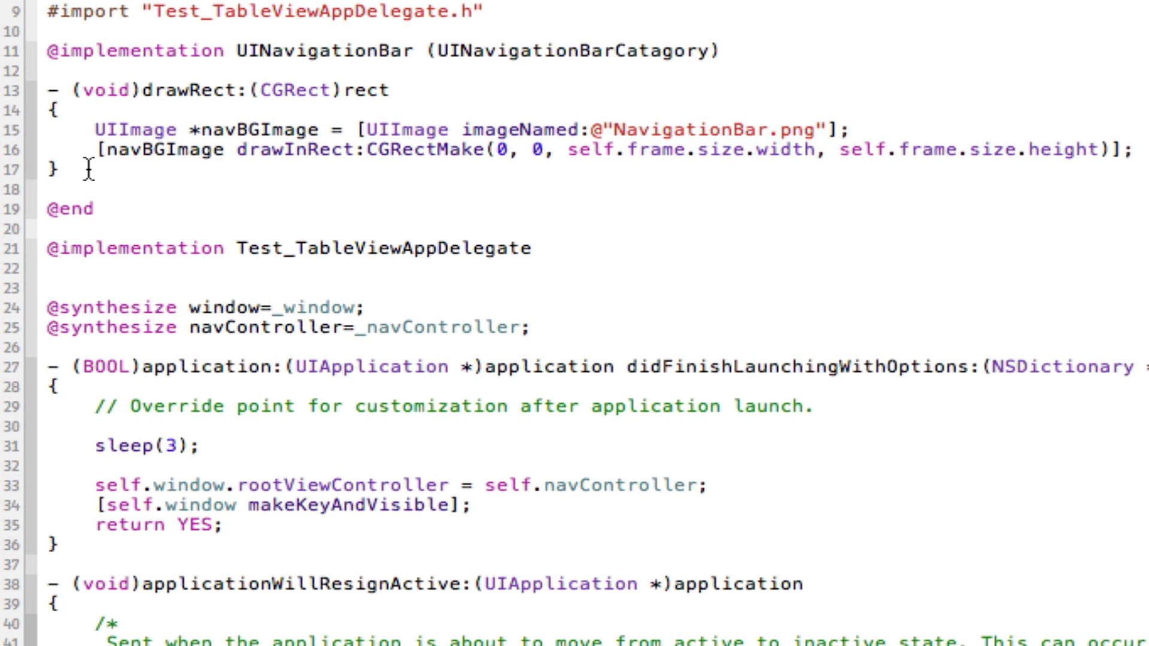
{"action": "left_click_drag", "start_coordinate": [62, 170], "coordinate": [43, 94]}
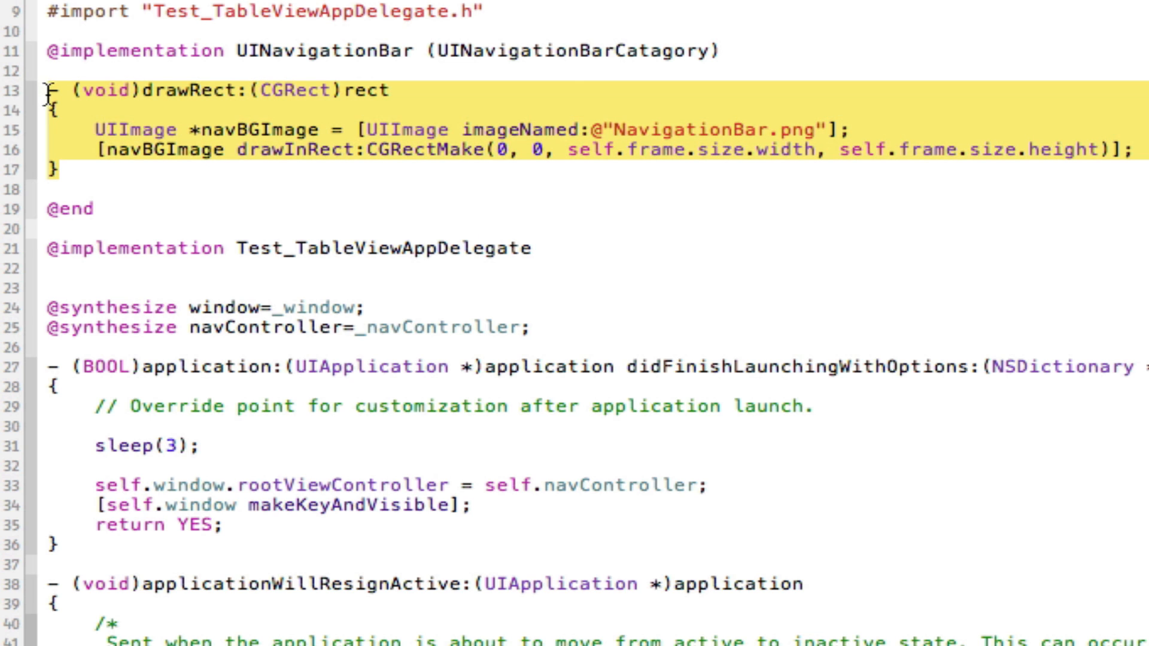
{"action": "left_click", "coordinate": [52, 108]}
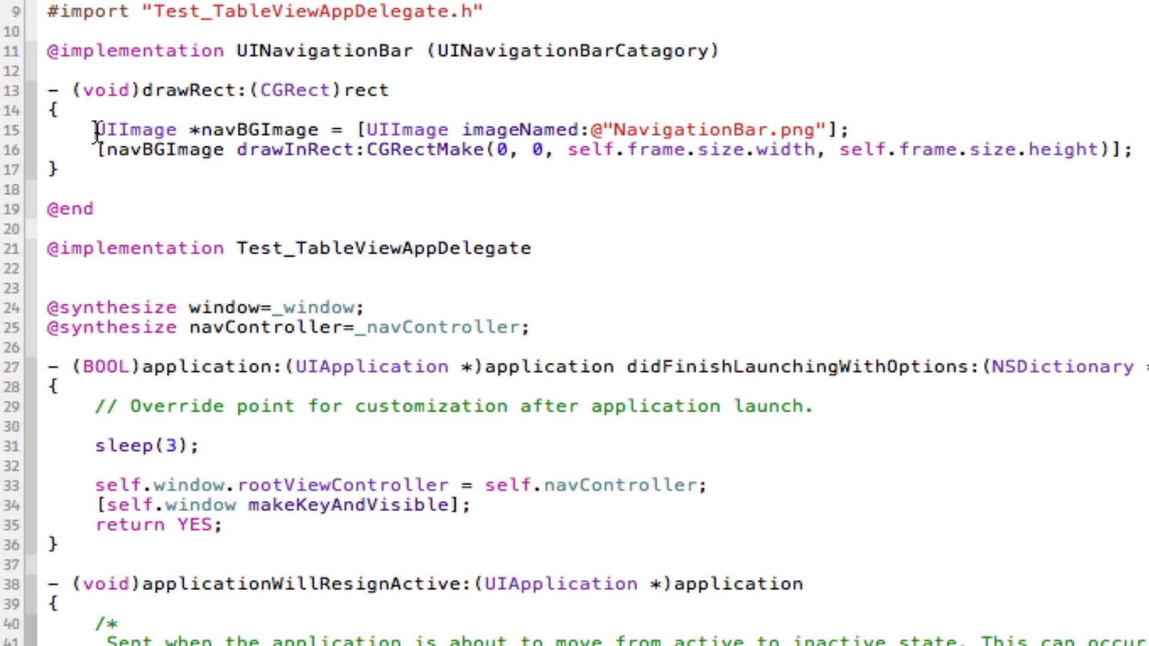
{"action": "left_click_drag", "start_coordinate": [96, 130], "coordinate": [826, 131]}
{"action": "double_click", "coordinate": [768, 132]}
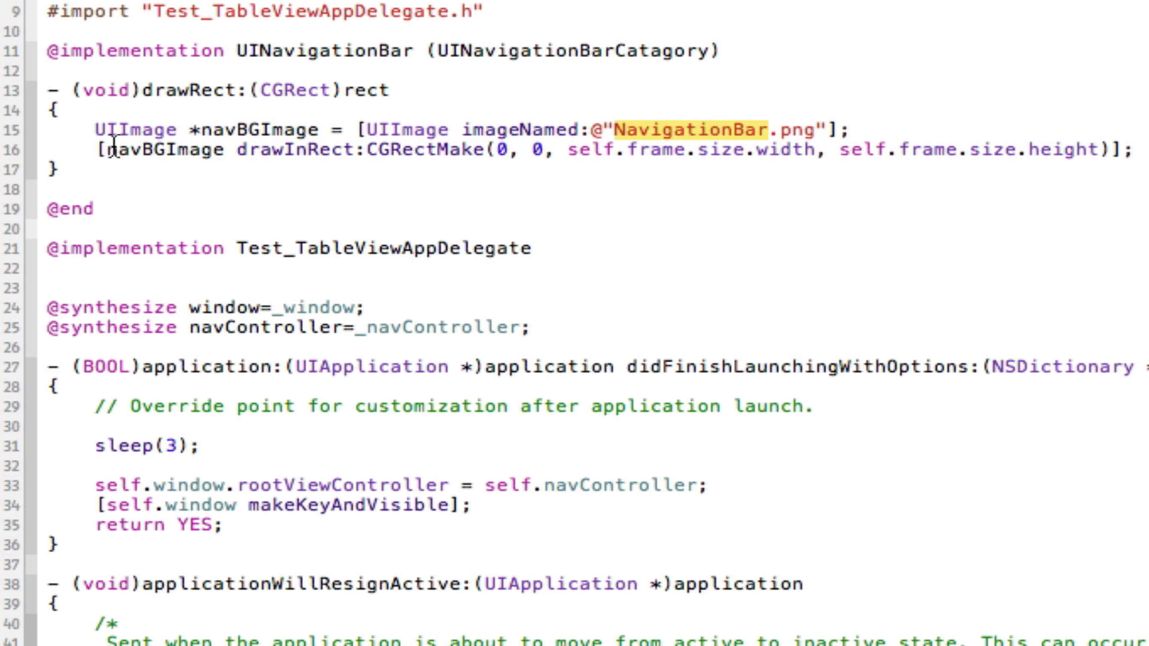
{"action": "left_click_drag", "start_coordinate": [106, 150], "coordinate": [1112, 149]}
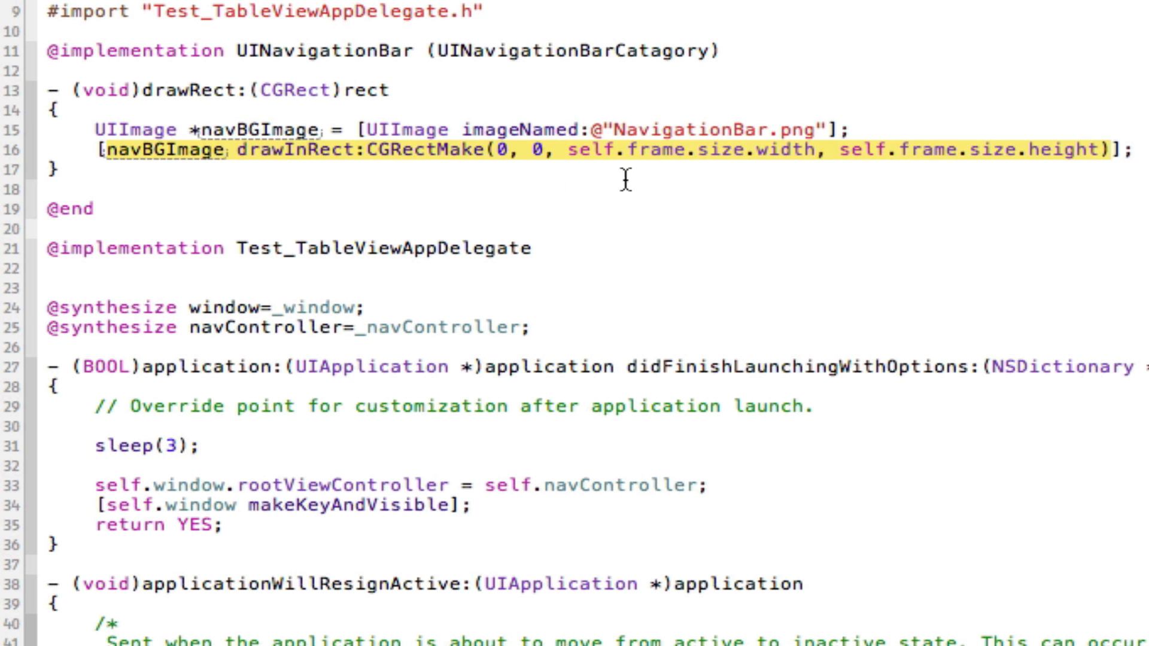
{"action": "left_click", "coordinate": [185, 151]}
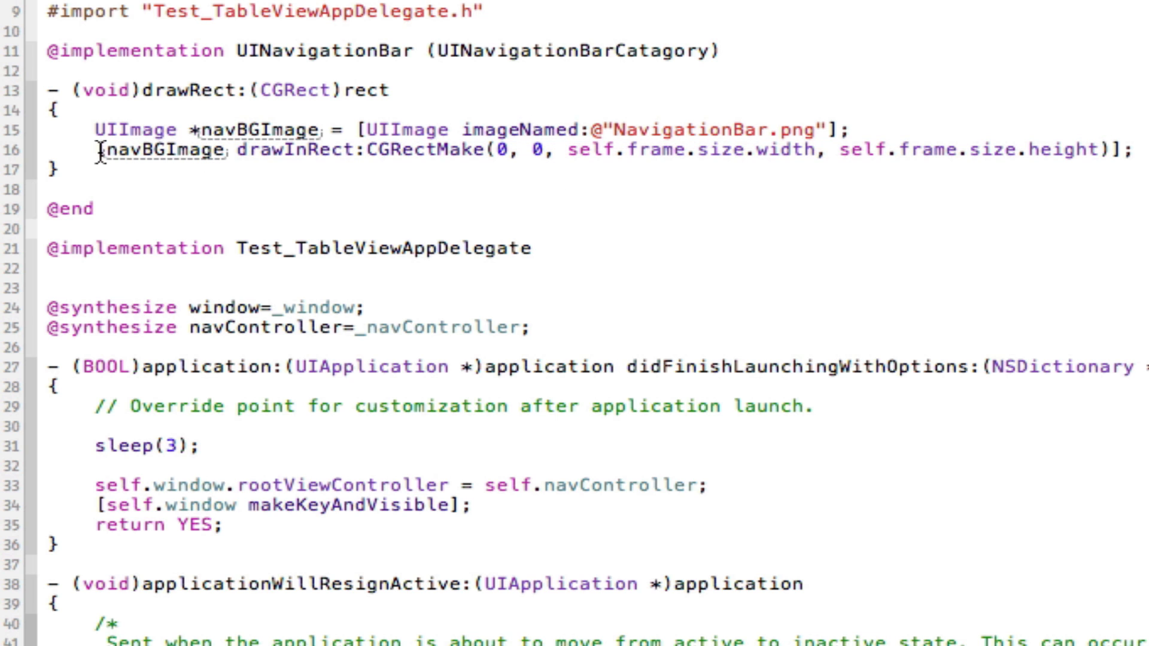
{"action": "double_click", "coordinate": [177, 149]}
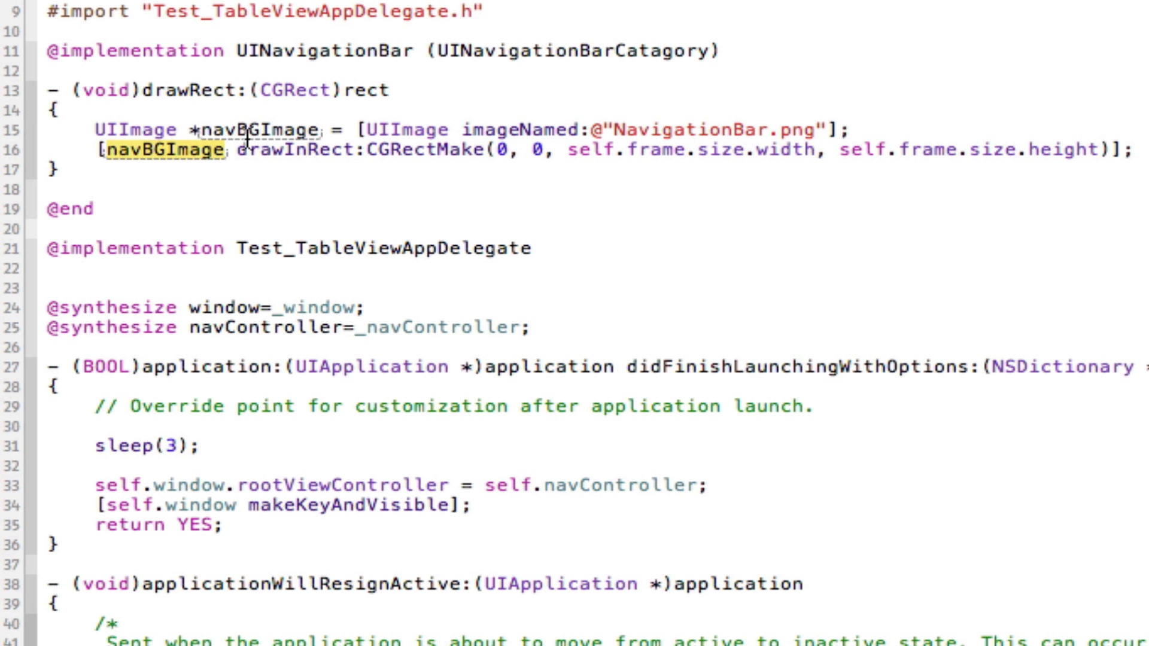
{"action": "double_click", "coordinate": [248, 131]}
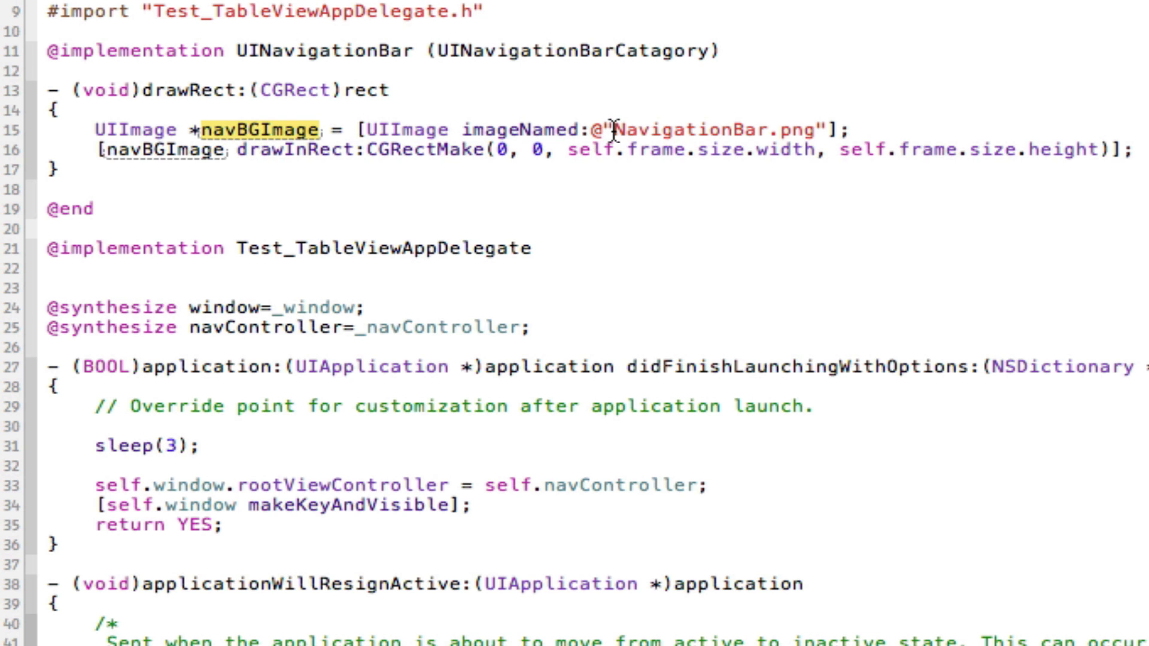
{"action": "left_click_drag", "start_coordinate": [613, 131], "coordinate": [813, 132]}
{"action": "left_click", "coordinate": [813, 130]}
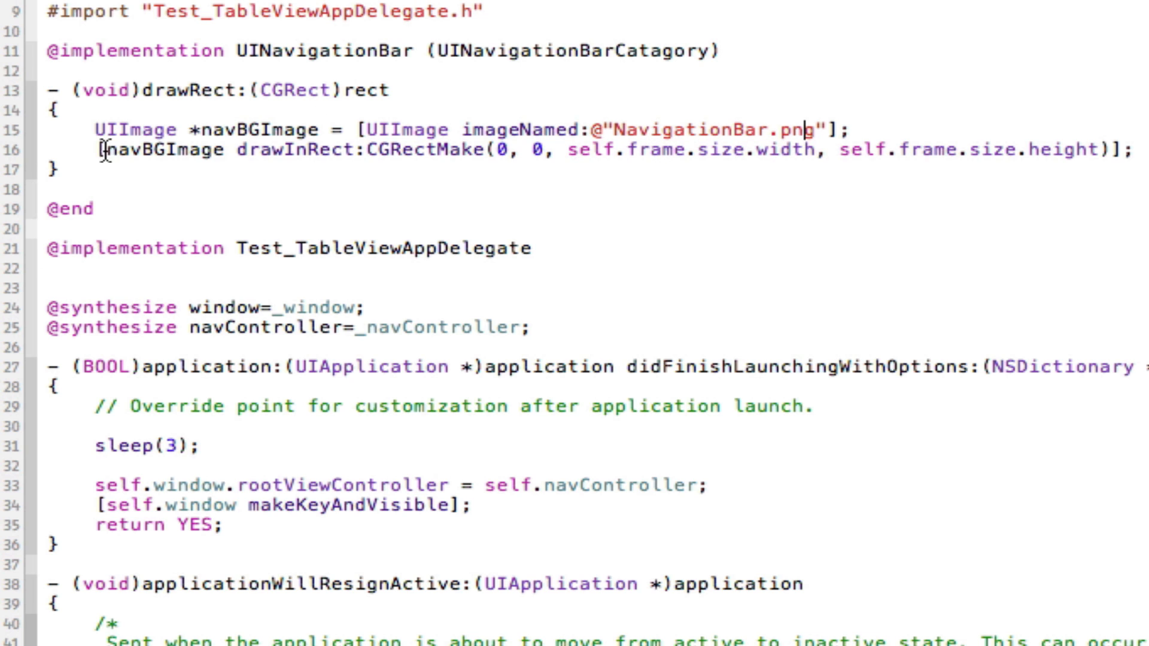
Review the drawInRect CGRectMake frame-size arguments, then run the app on the iPhone 4.3 Simulator
{"action": "left_click_drag", "start_coordinate": [107, 150], "coordinate": [364, 150]}
{"action": "left_click", "coordinate": [239, 151]}
{"action": "left_click", "coordinate": [487, 150]}
{"action": "left_click_drag", "start_coordinate": [533, 150], "coordinate": [542, 151]}
{"action": "left_click", "coordinate": [546, 150]}
{"action": "left_click_drag", "start_coordinate": [568, 150], "coordinate": [821, 153]}
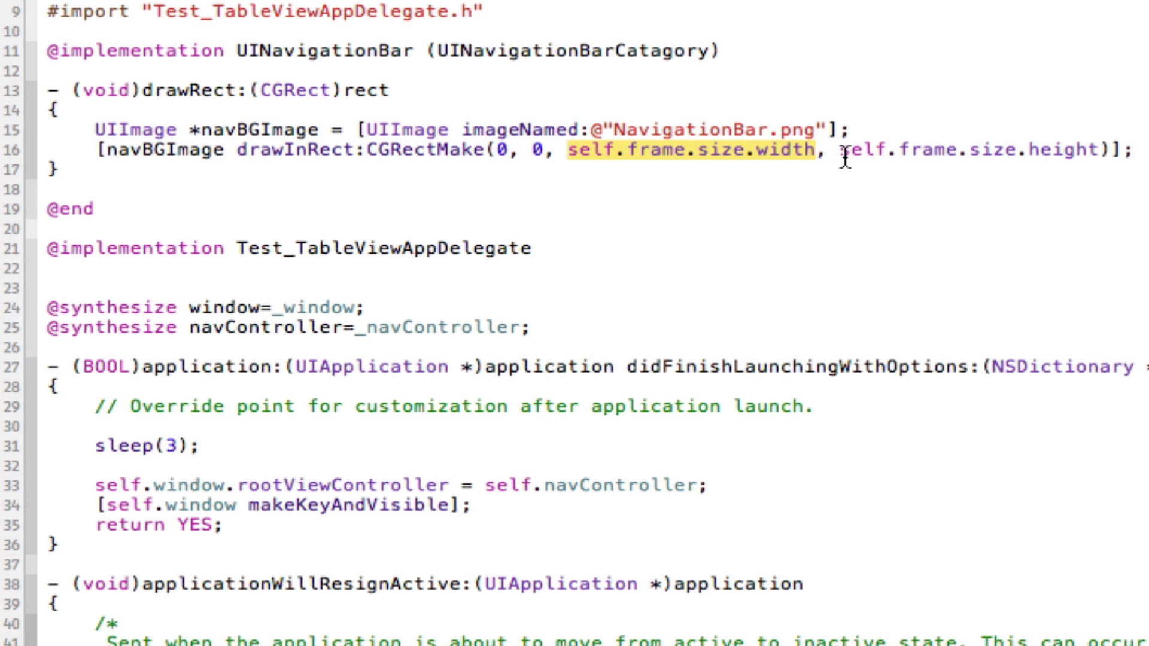
{"action": "left_click_drag", "start_coordinate": [841, 149], "coordinate": [1112, 149]}
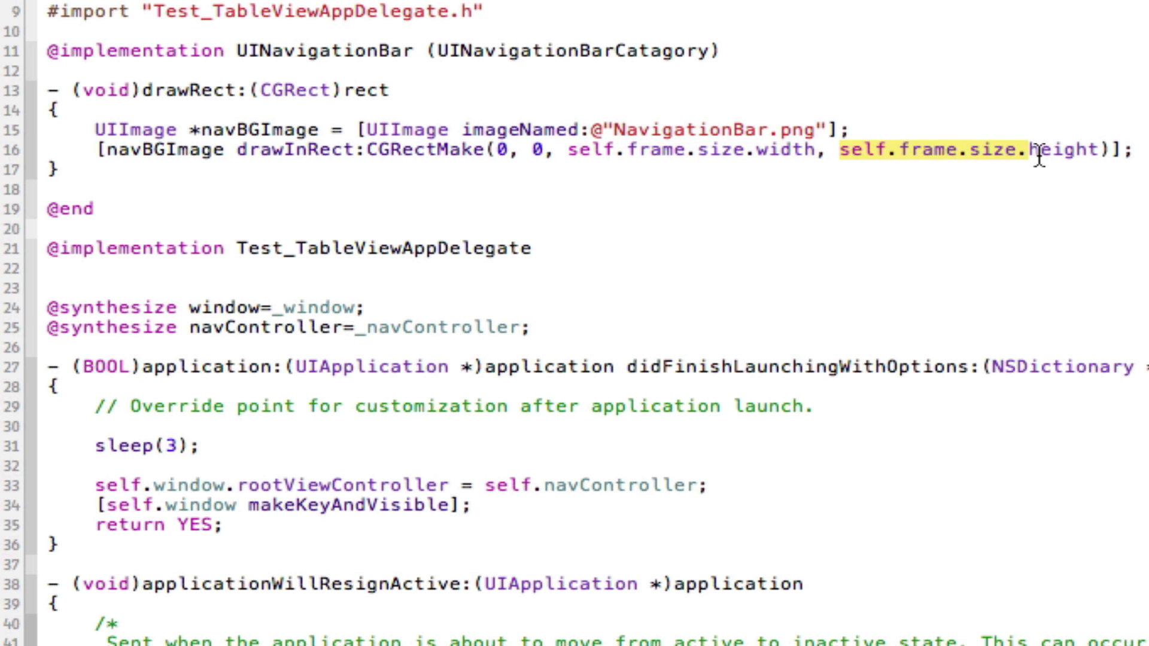
{"action": "double_click", "coordinate": [867, 152]}
{"action": "double_click", "coordinate": [328, 50]}
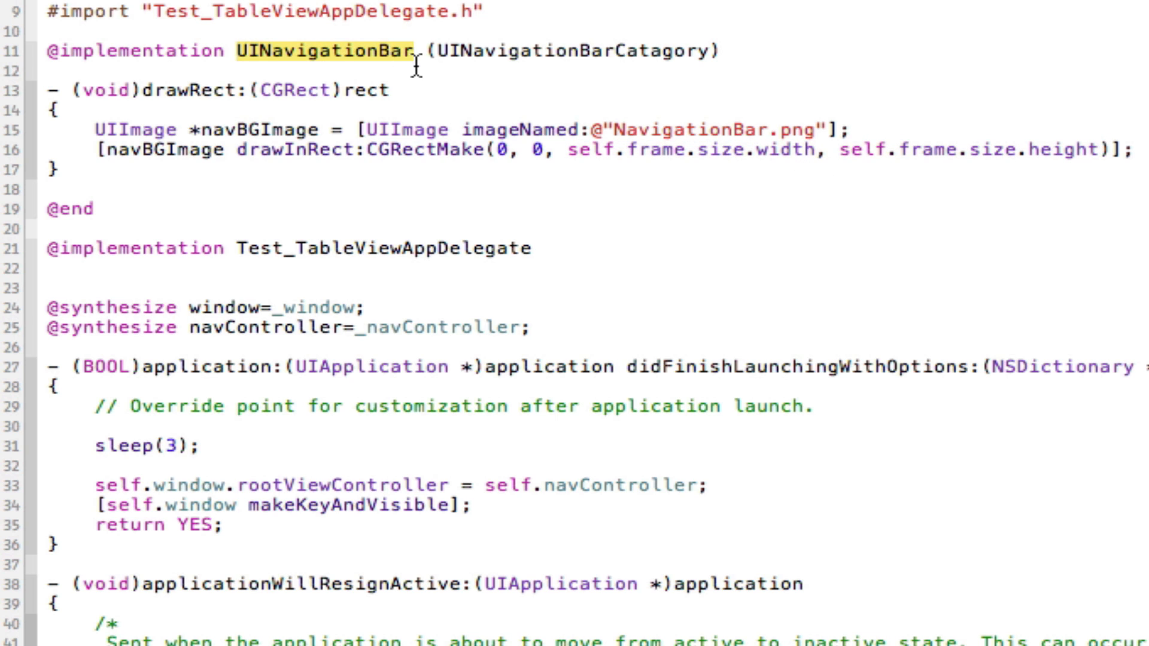
{"action": "left_click", "coordinate": [404, 54]}
{"action": "left_click", "coordinate": [49, 170]}
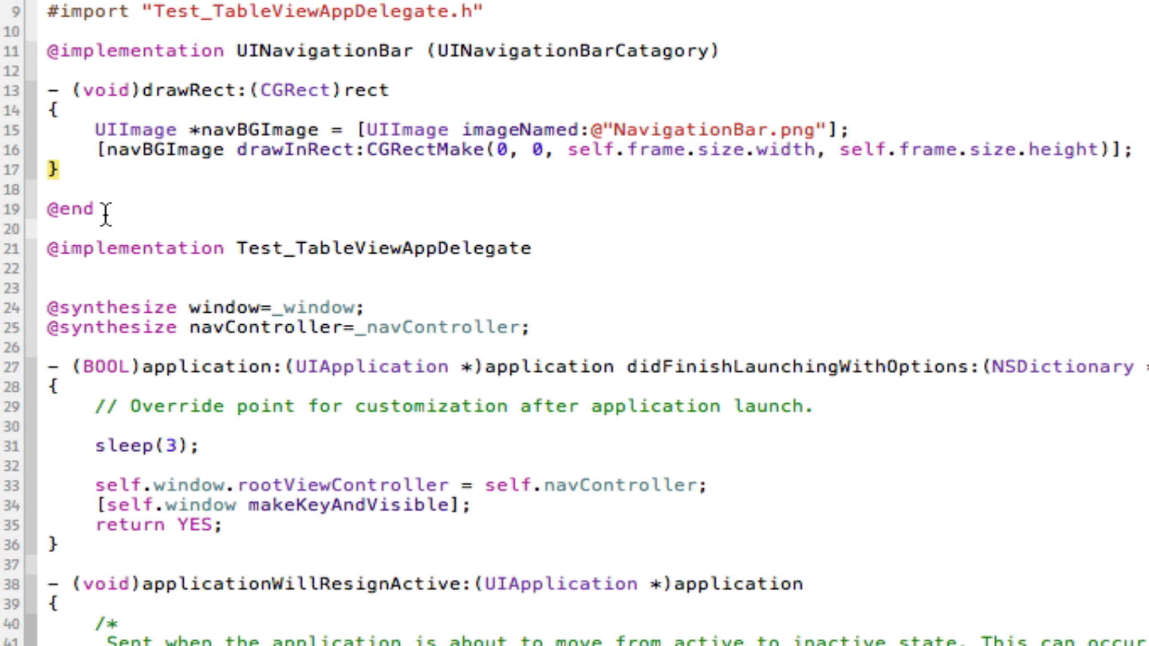
{"action": "double_click", "coordinate": [70, 208]}
{"action": "left_click", "coordinate": [124, 187]}
{"action": "left_click_drag", "start_coordinate": [96, 130], "coordinate": [850, 130]}
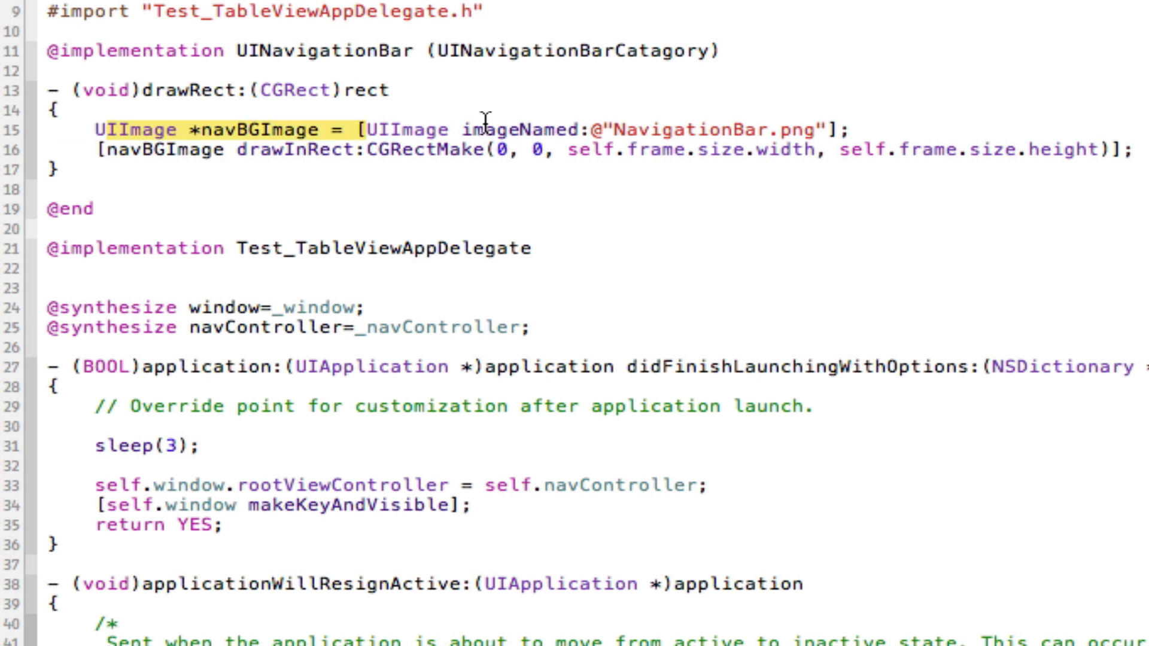
{"action": "left_click", "coordinate": [722, 150]}
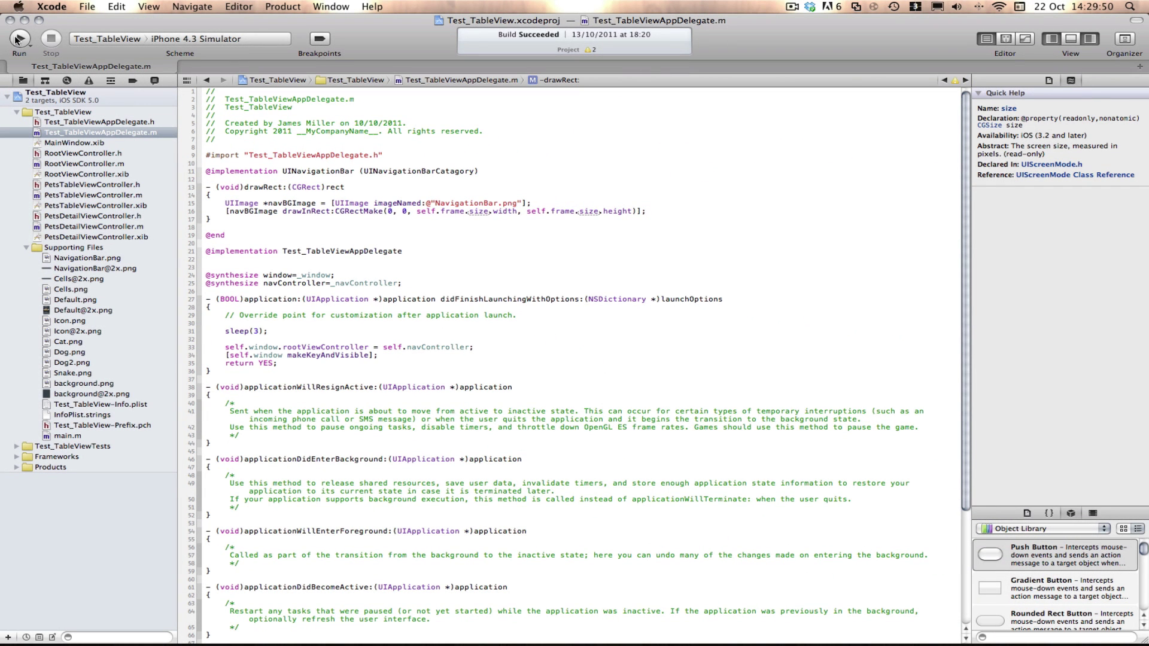
{"action": "left_click", "coordinate": [18, 38]}
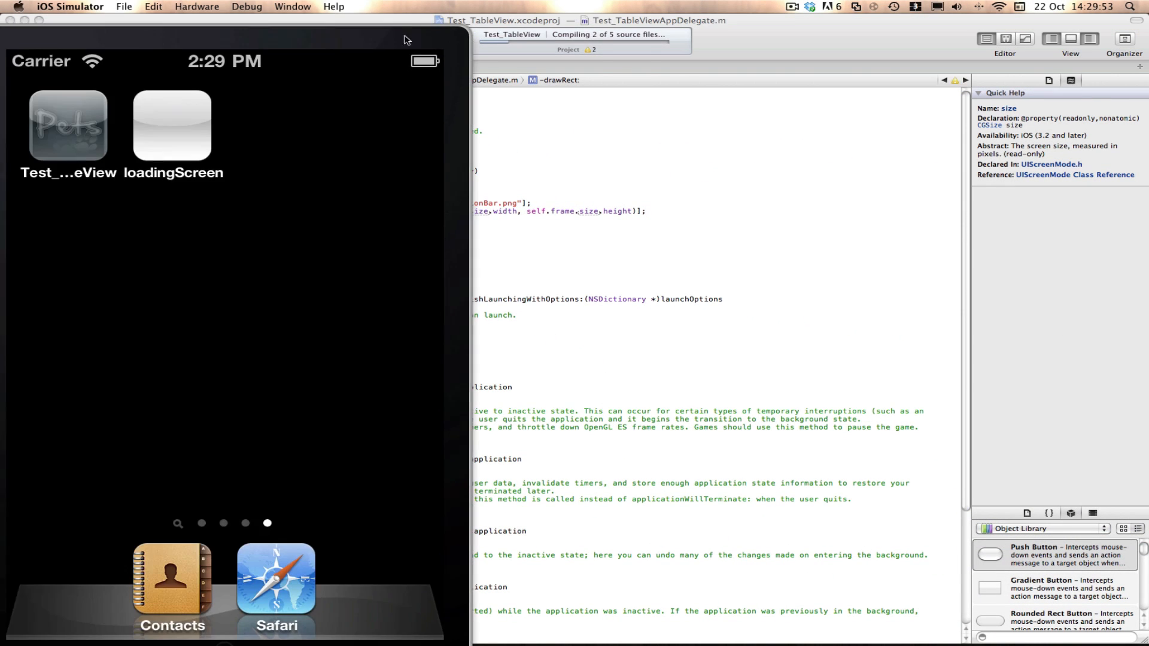
Browse the Dog, Cat, Snake and Snake 1 screens in the simulator, returning toward the Pets! list
{"action": "left_click_drag", "start_coordinate": [439, 29], "coordinate": [794, 27]}
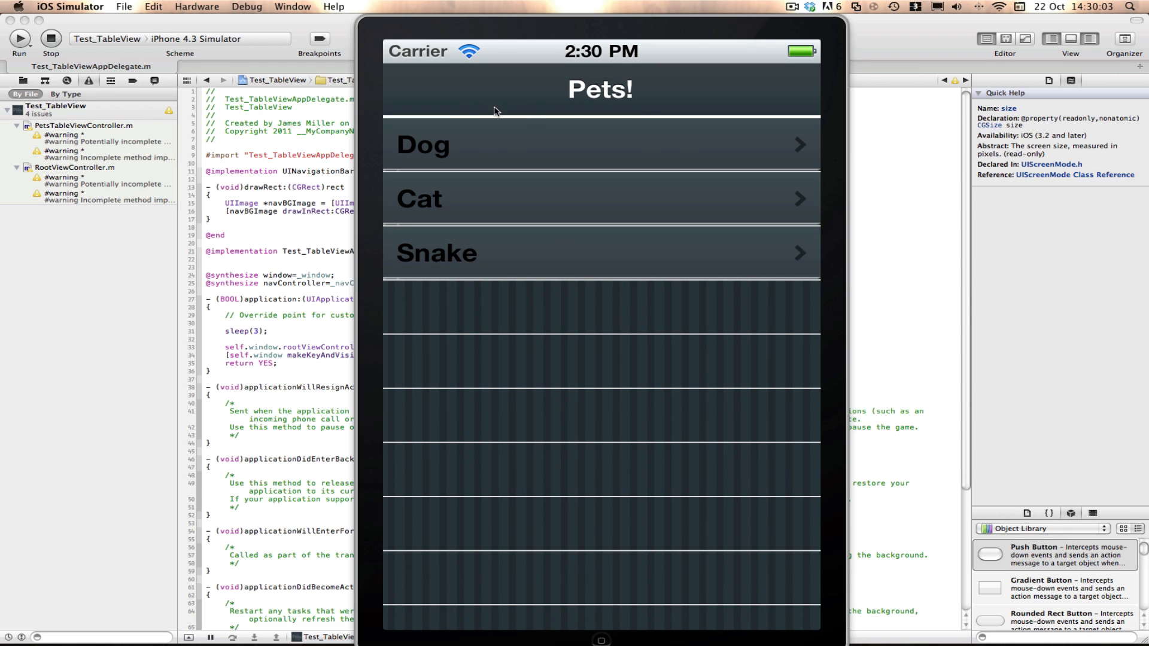
{"action": "left_click", "coordinate": [504, 144]}
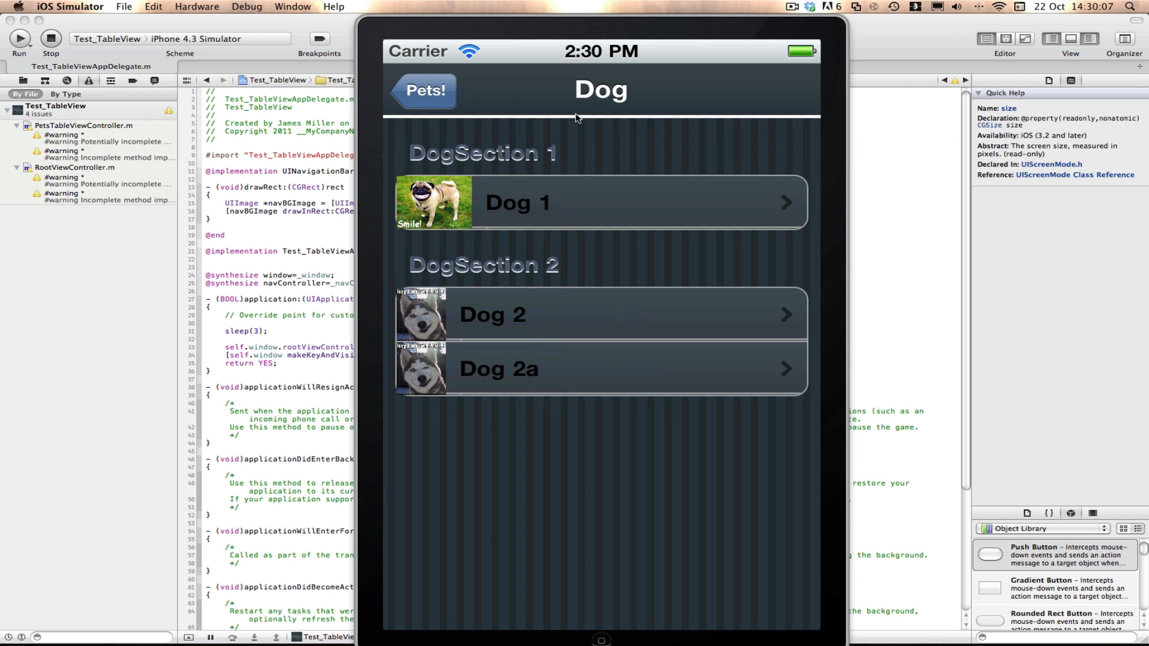
{"action": "left_click", "coordinate": [426, 90]}
{"action": "left_click", "coordinate": [566, 196]}
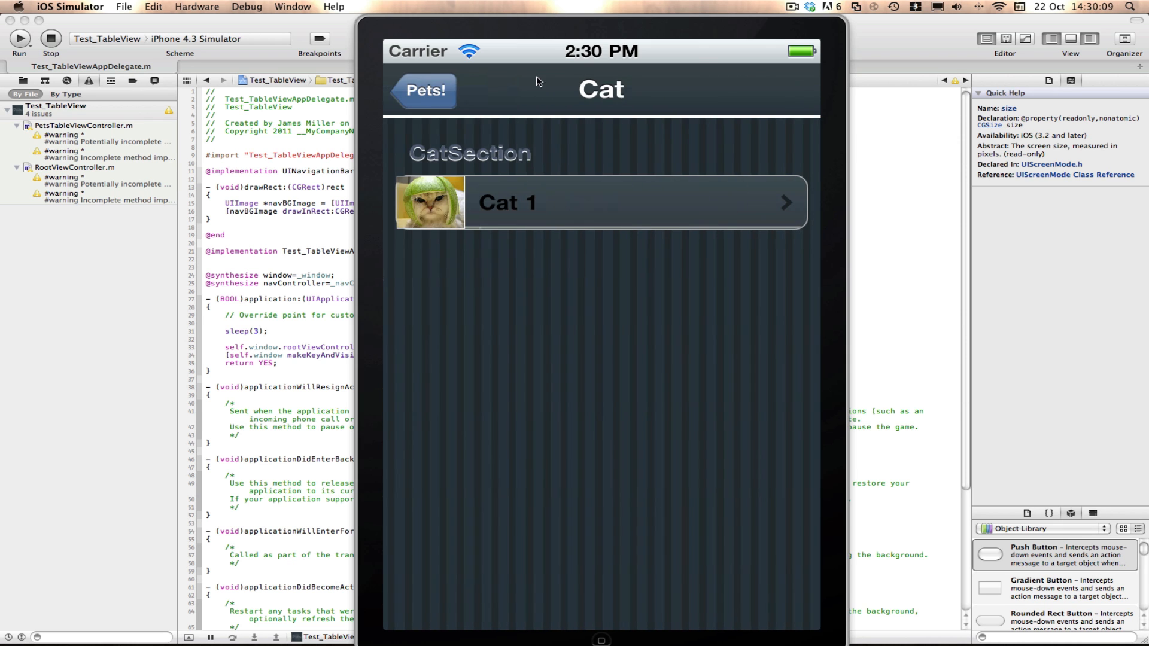
{"action": "left_click", "coordinate": [425, 90]}
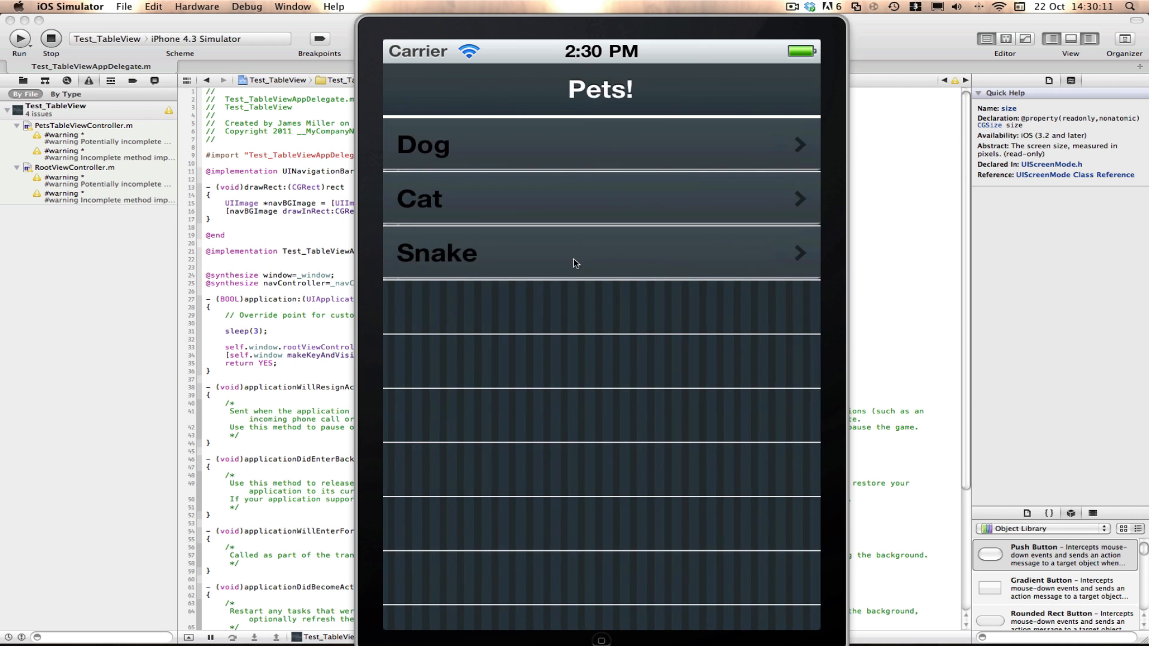
{"action": "left_click", "coordinate": [503, 250]}
{"action": "left_click", "coordinate": [537, 211]}
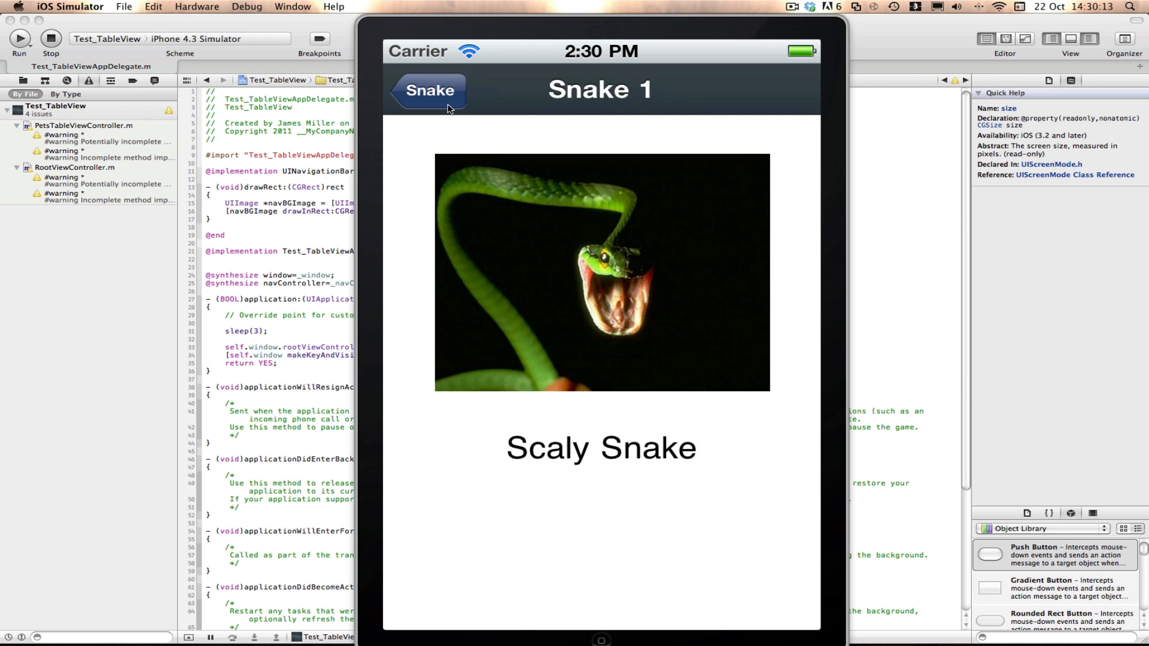
{"action": "left_click", "coordinate": [421, 89]}
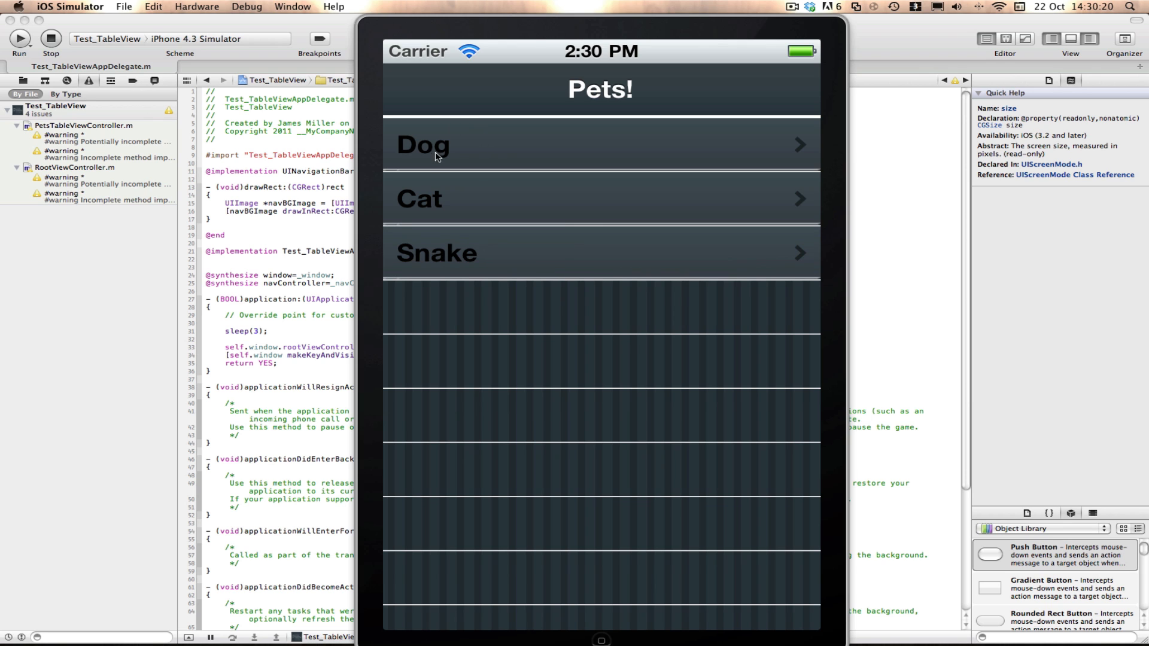
Run the app on the iPhone 5.0 Simulator, allowing the itunesstored network connection
{"action": "left_click", "coordinate": [67, 42]}
{"action": "left_click", "coordinate": [159, 40]}
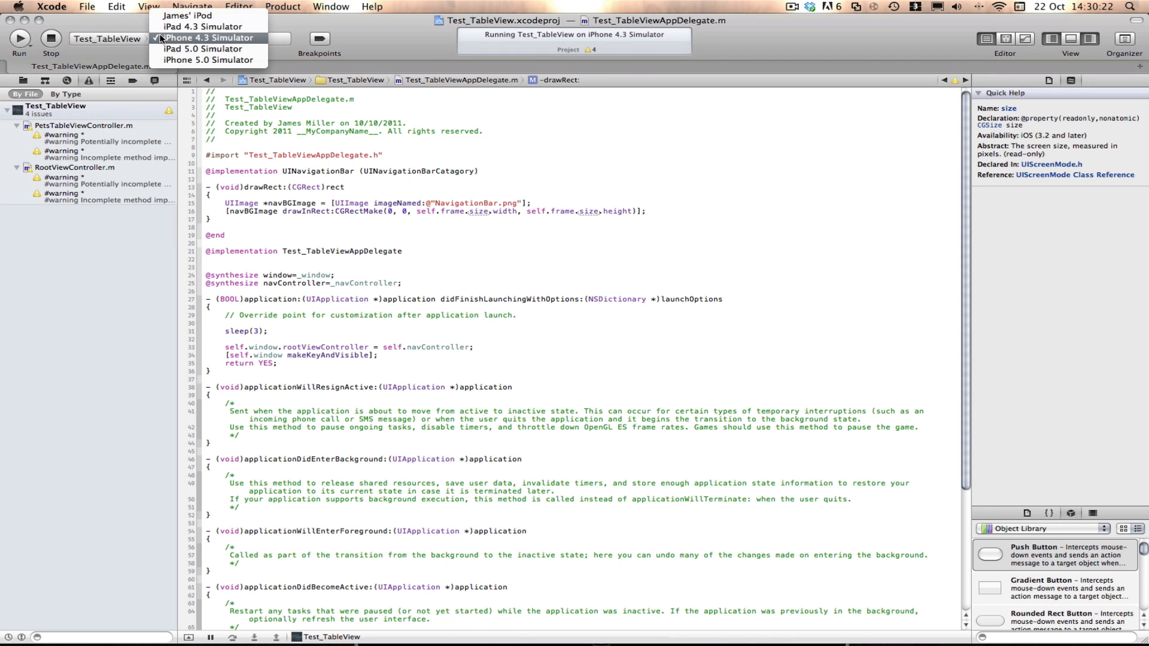
{"action": "left_click", "coordinate": [173, 64]}
{"action": "left_click", "coordinate": [19, 39]}
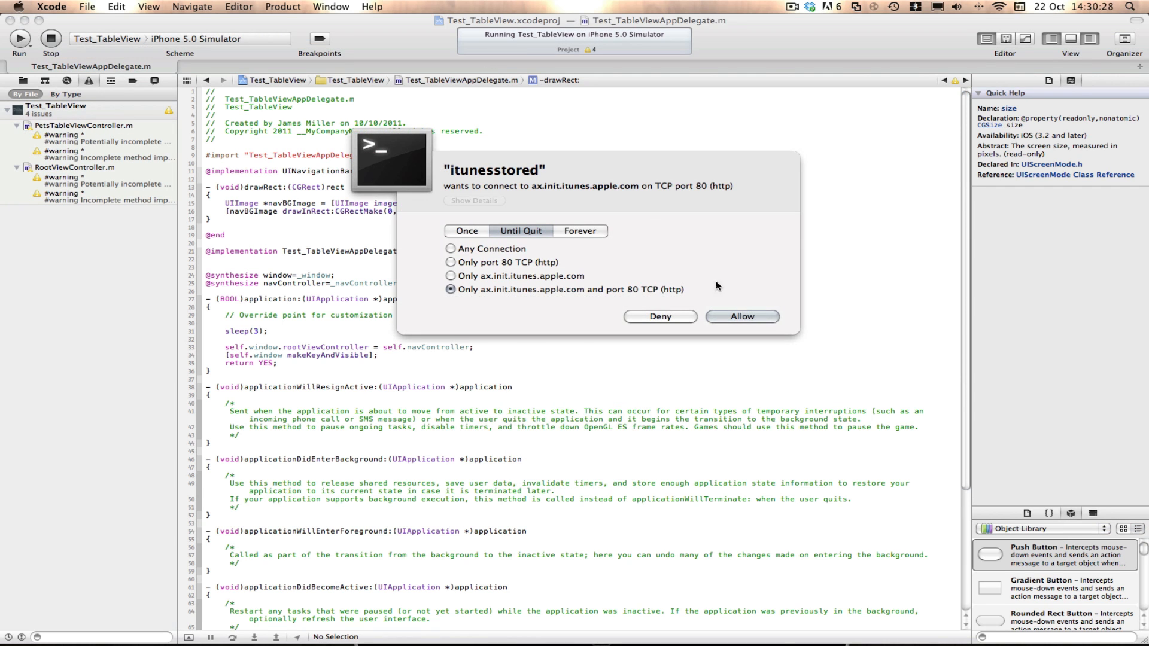
{"action": "left_click", "coordinate": [743, 316]}
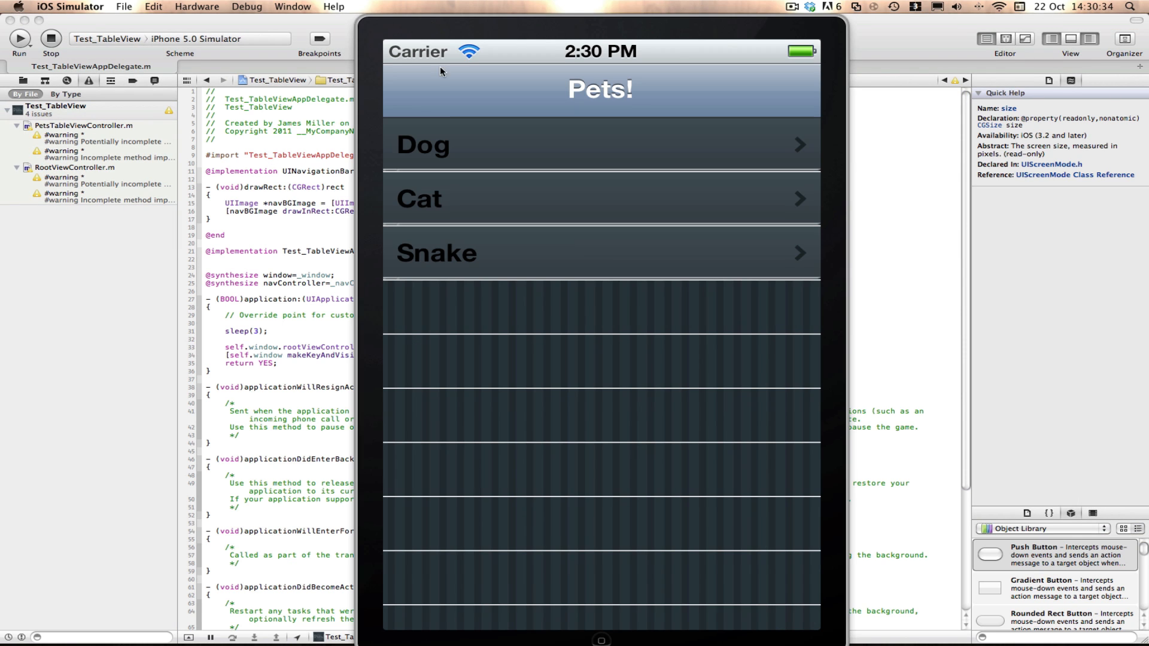
Check the Dog screen's plain navigation bar on iOS 5.0, go back and stop the app
{"action": "left_click", "coordinate": [472, 142]}
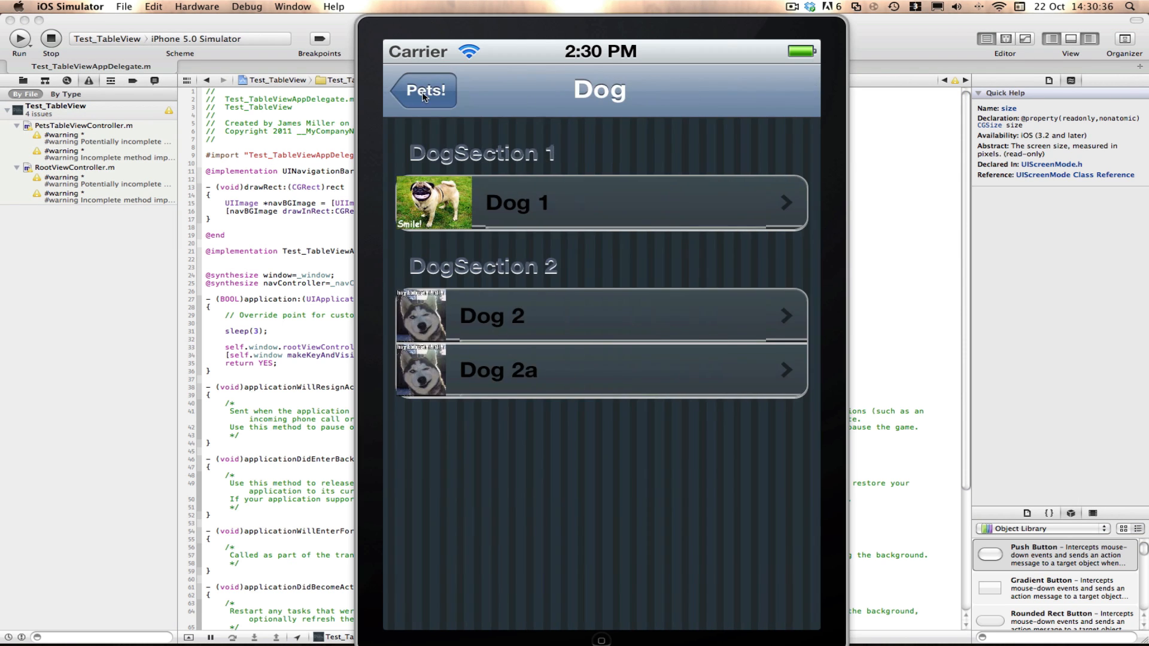
{"action": "left_click", "coordinate": [422, 90]}
{"action": "left_click", "coordinate": [50, 40]}
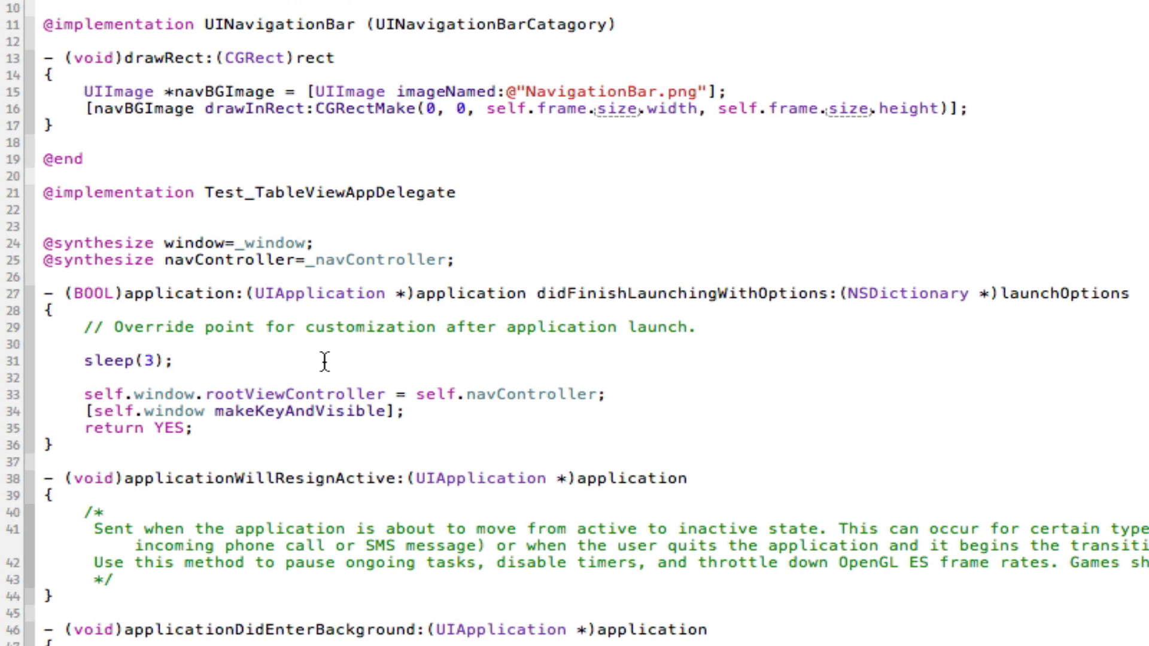
Select the didFinishLaunchingWithOptions method and set the insertion point after sleep(3);
{"action": "left_click_drag", "start_coordinate": [54, 445], "coordinate": [43, 287]}
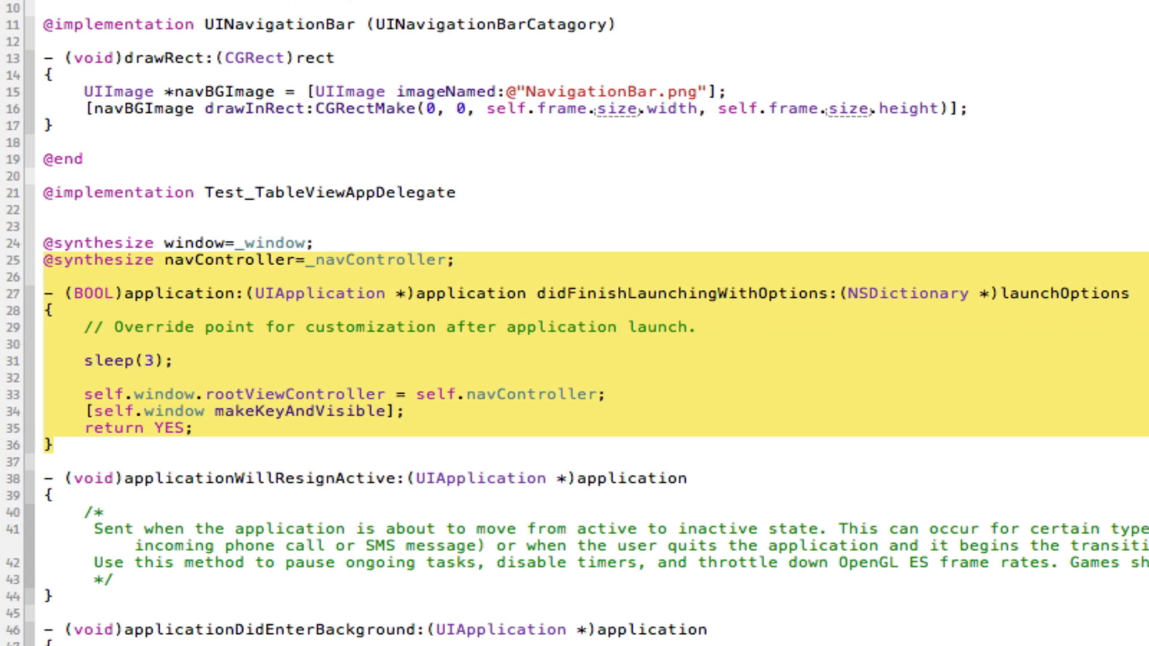
{"action": "left_click", "coordinate": [237, 348]}
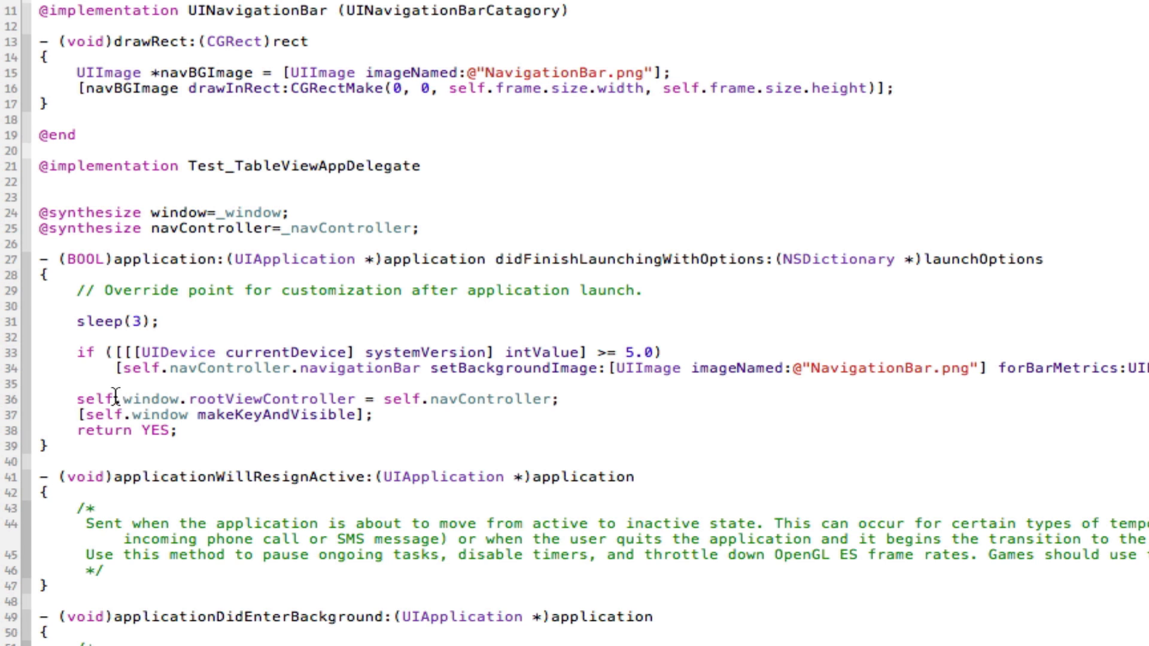
Go through the new if line's UIDevice currentDevice, systemVersion and intValue parts
{"action": "left_click_drag", "start_coordinate": [73, 353], "coordinate": [770, 356]}
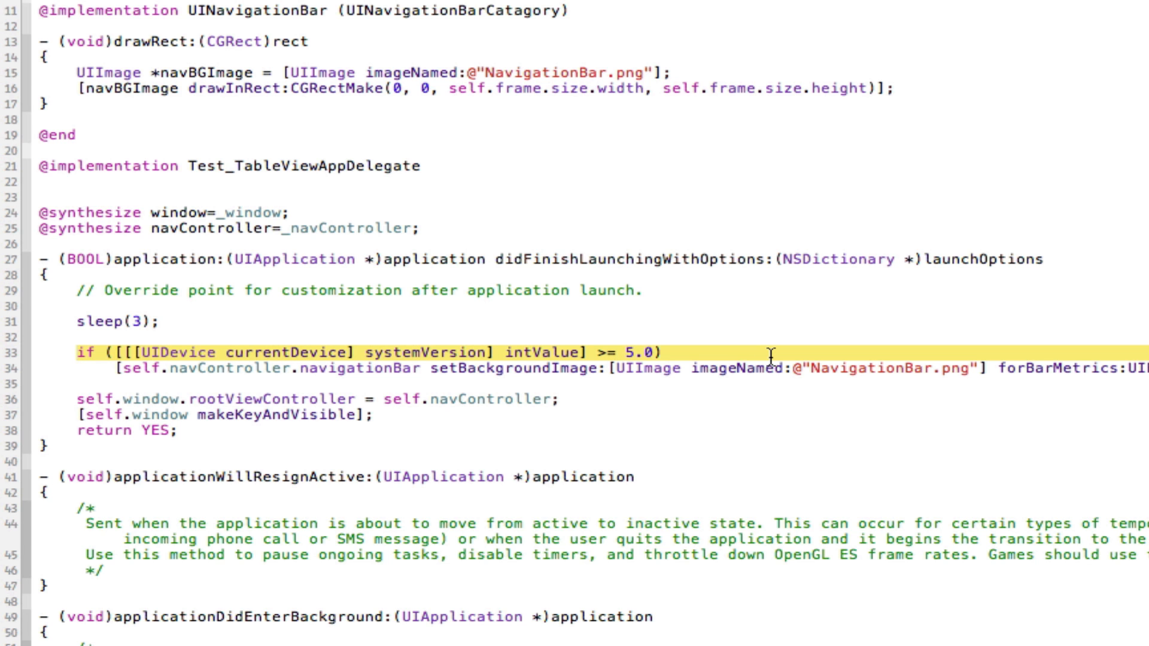
{"action": "left_click", "coordinate": [302, 360]}
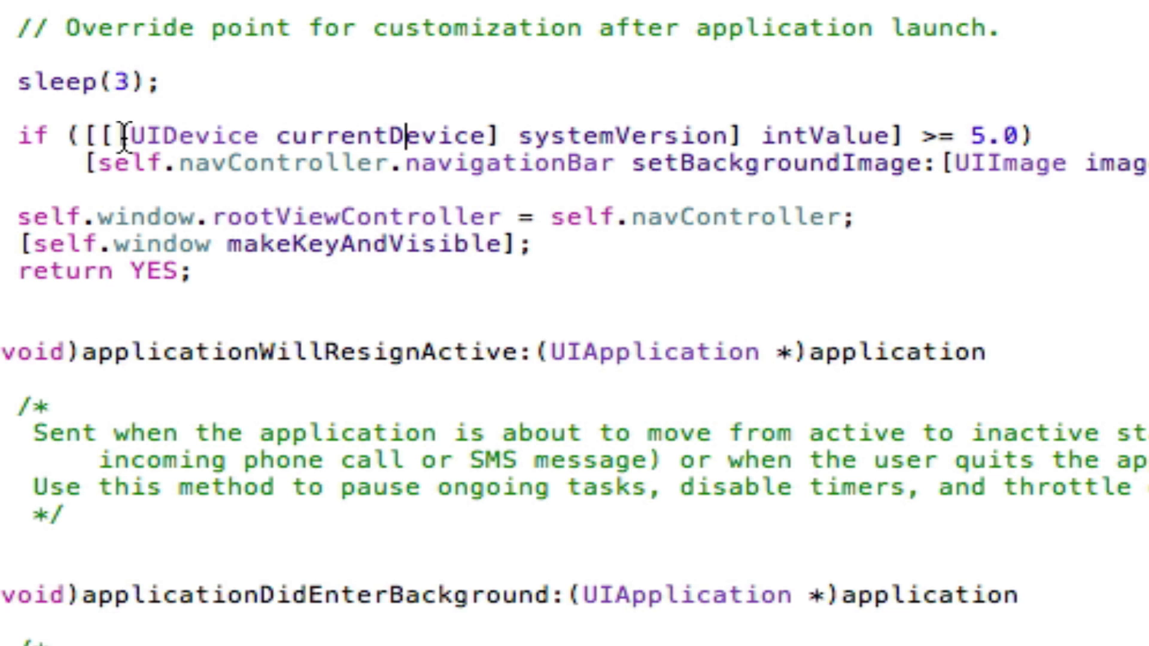
{"action": "left_click_drag", "start_coordinate": [121, 135], "coordinate": [481, 139]}
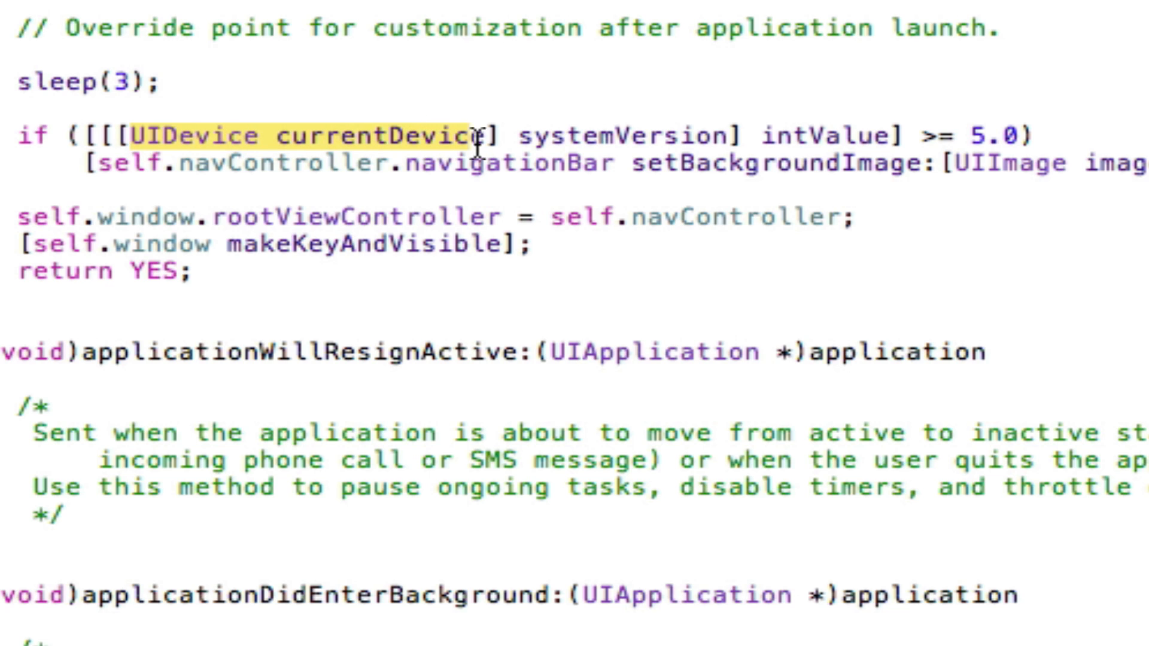
{"action": "double_click", "coordinate": [426, 137]}
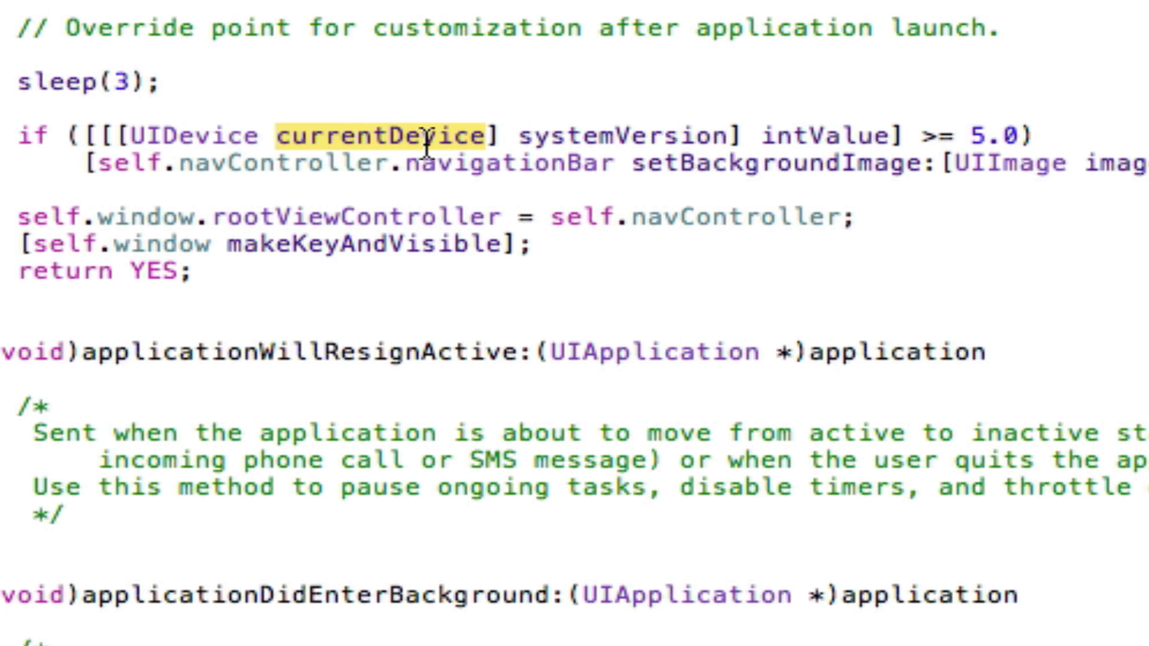
{"action": "left_click_drag", "start_coordinate": [521, 136], "coordinate": [730, 142]}
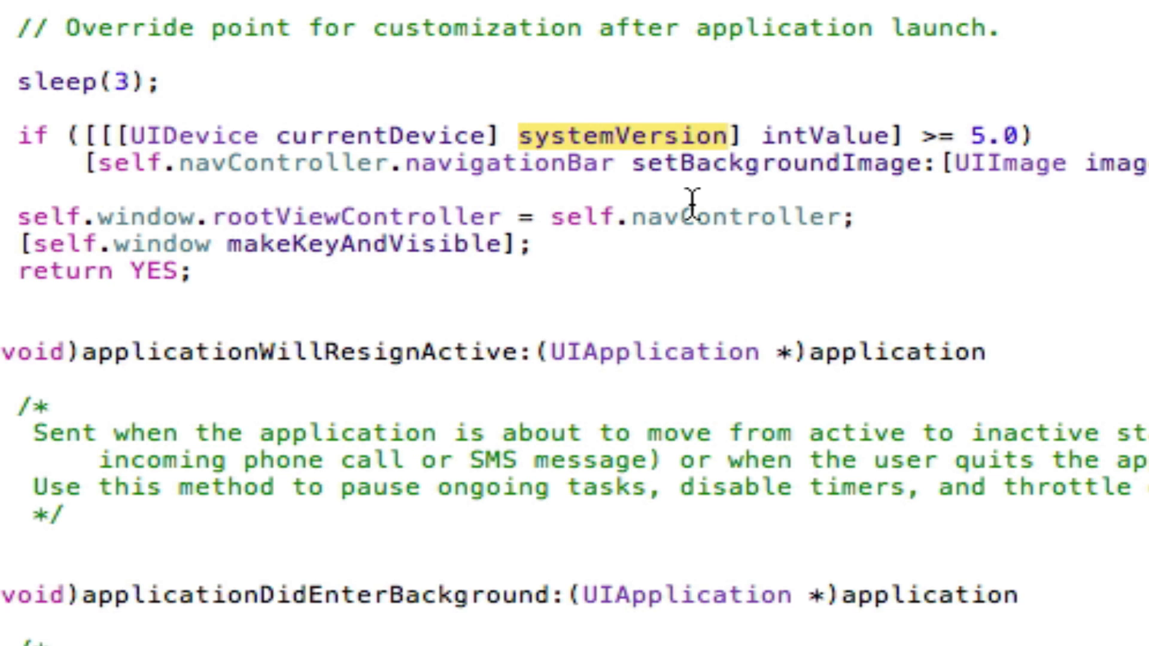
{"action": "left_click", "coordinate": [585, 139]}
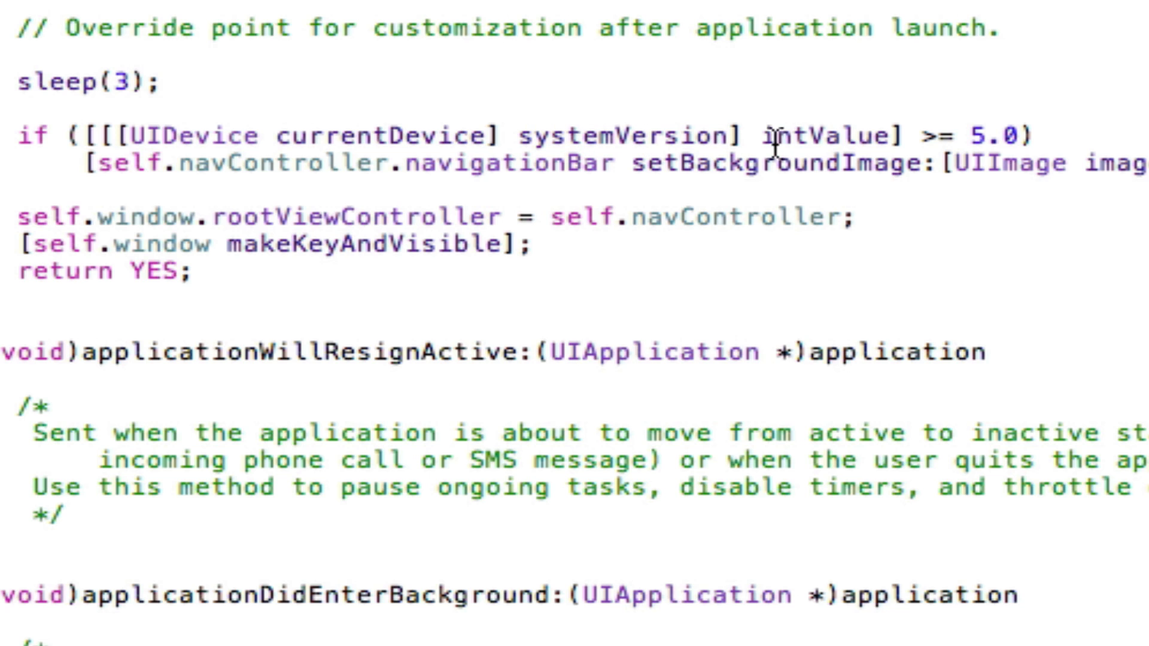
{"action": "left_click_drag", "start_coordinate": [759, 138], "coordinate": [892, 142]}
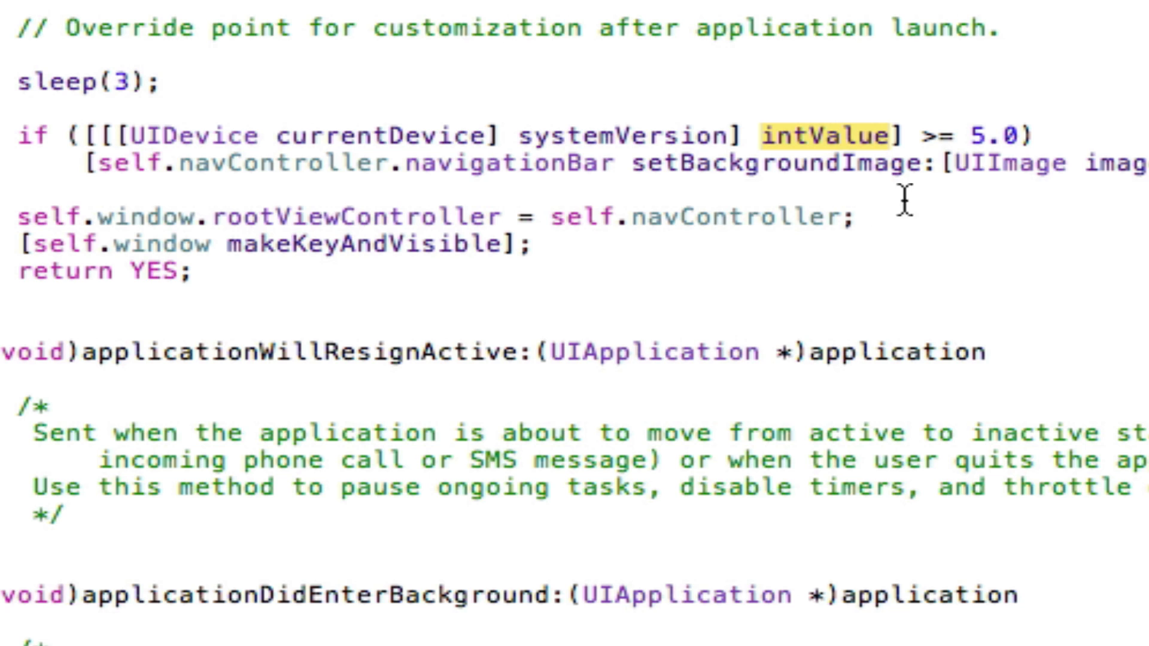
Point out intValue and the >= 5.0 version threshold in the check
{"action": "double_click", "coordinate": [982, 135]}
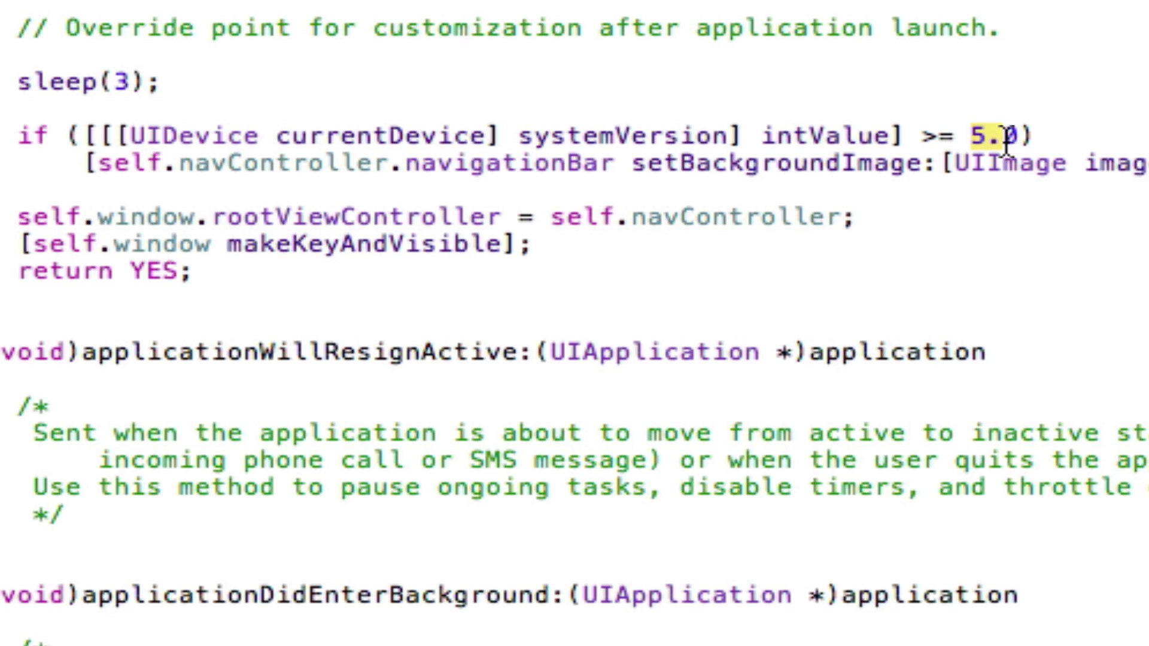
{"action": "double_click", "coordinate": [769, 135]}
{"action": "left_click_drag", "start_coordinate": [955, 136], "coordinate": [1026, 136]}
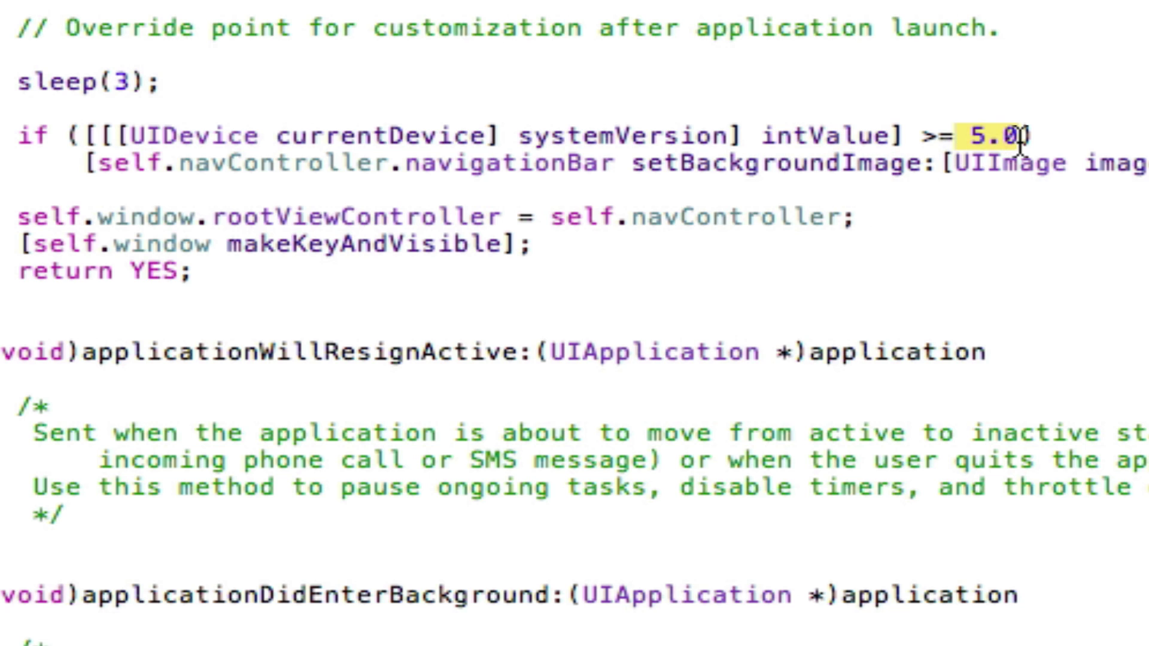
{"action": "double_click", "coordinate": [866, 135]}
{"action": "double_click", "coordinate": [983, 135]}
{"action": "double_click", "coordinate": [860, 136]}
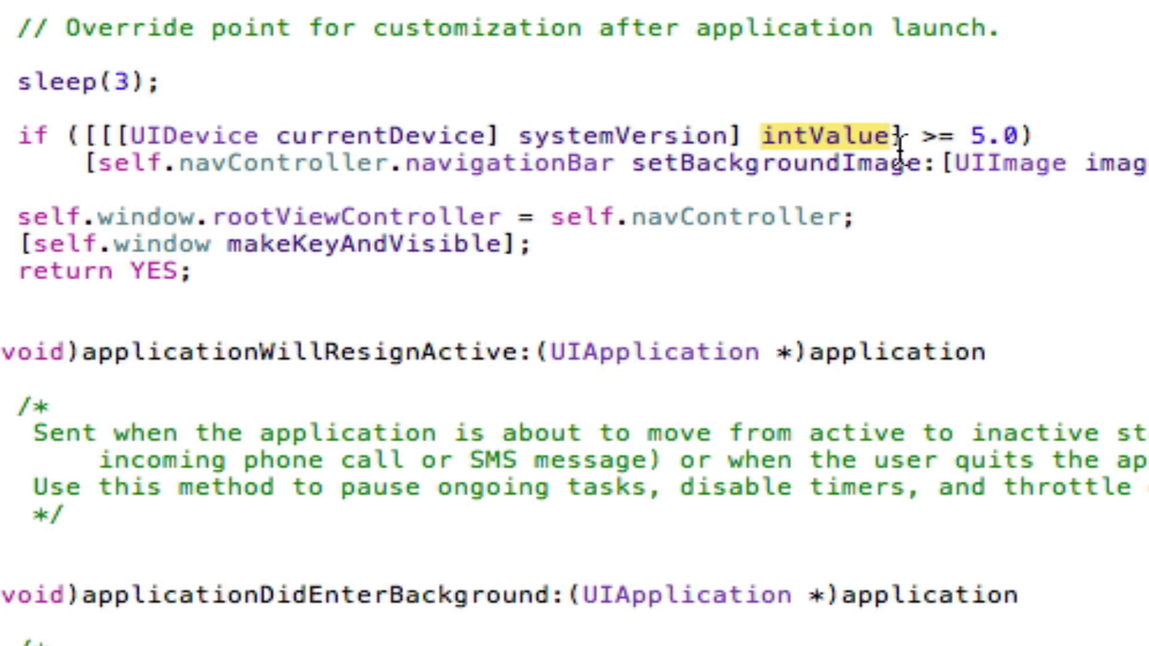
{"action": "left_click", "coordinate": [909, 144]}
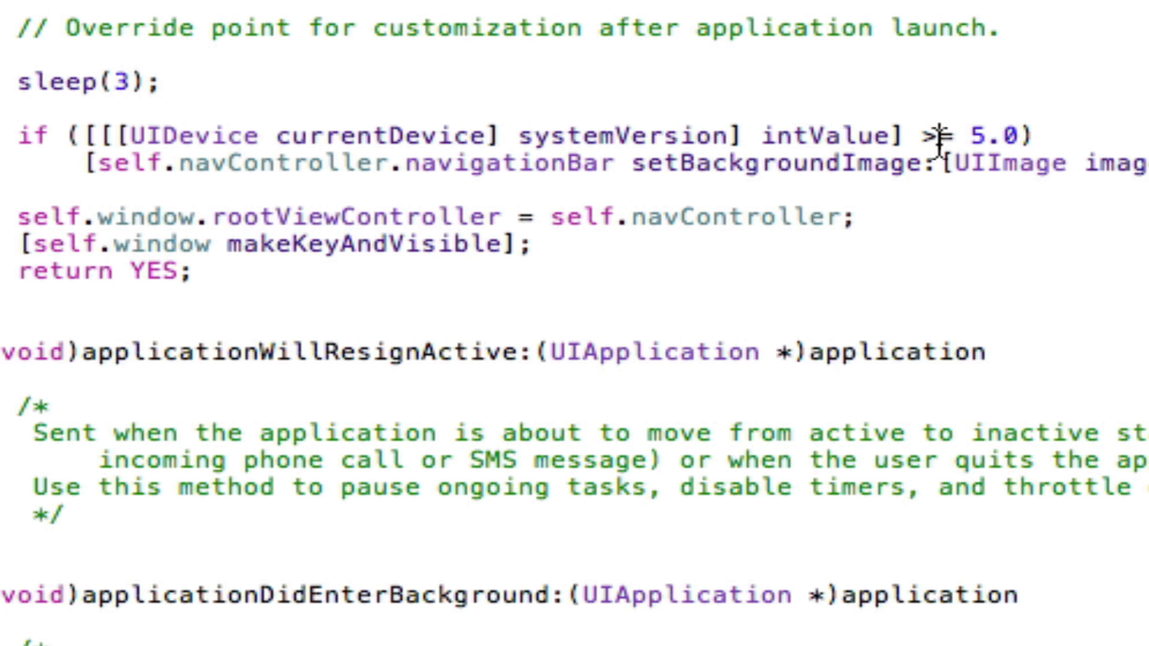
{"action": "double_click", "coordinate": [993, 136]}
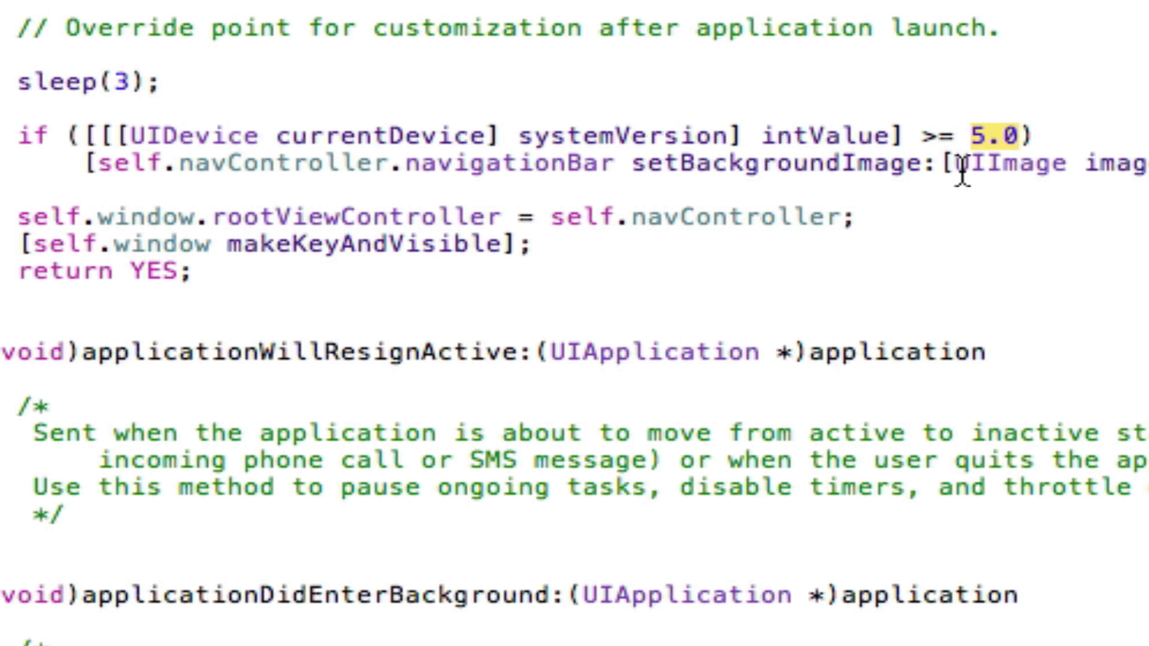
{"action": "left_click", "coordinate": [926, 136]}
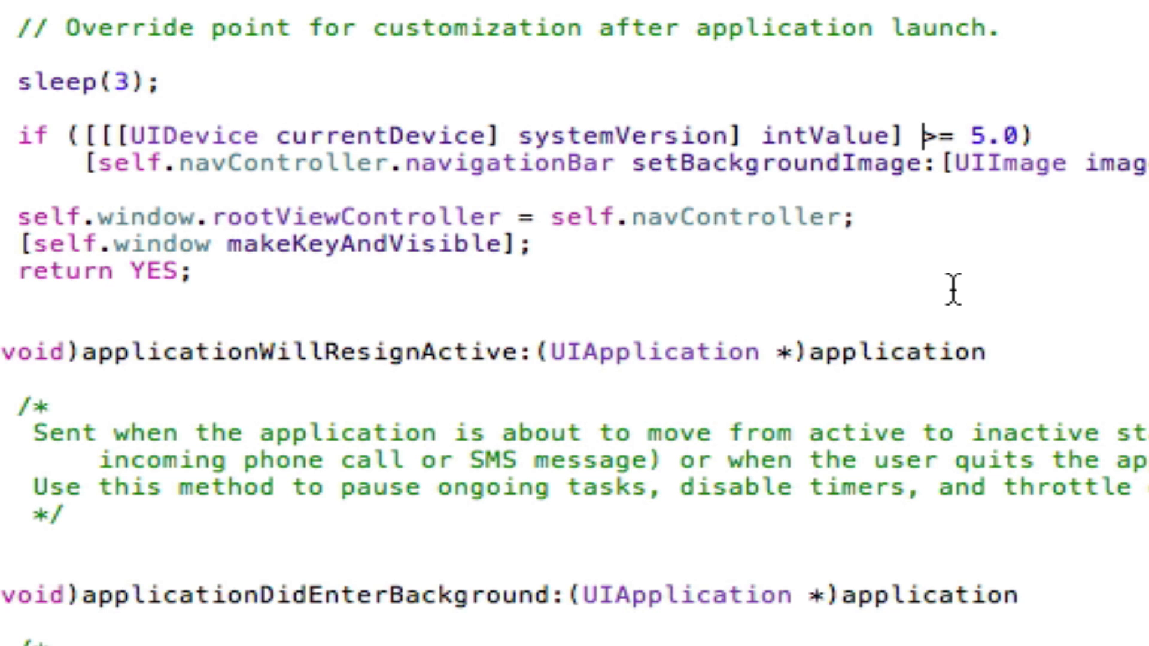
{"action": "double_click", "coordinate": [993, 135]}
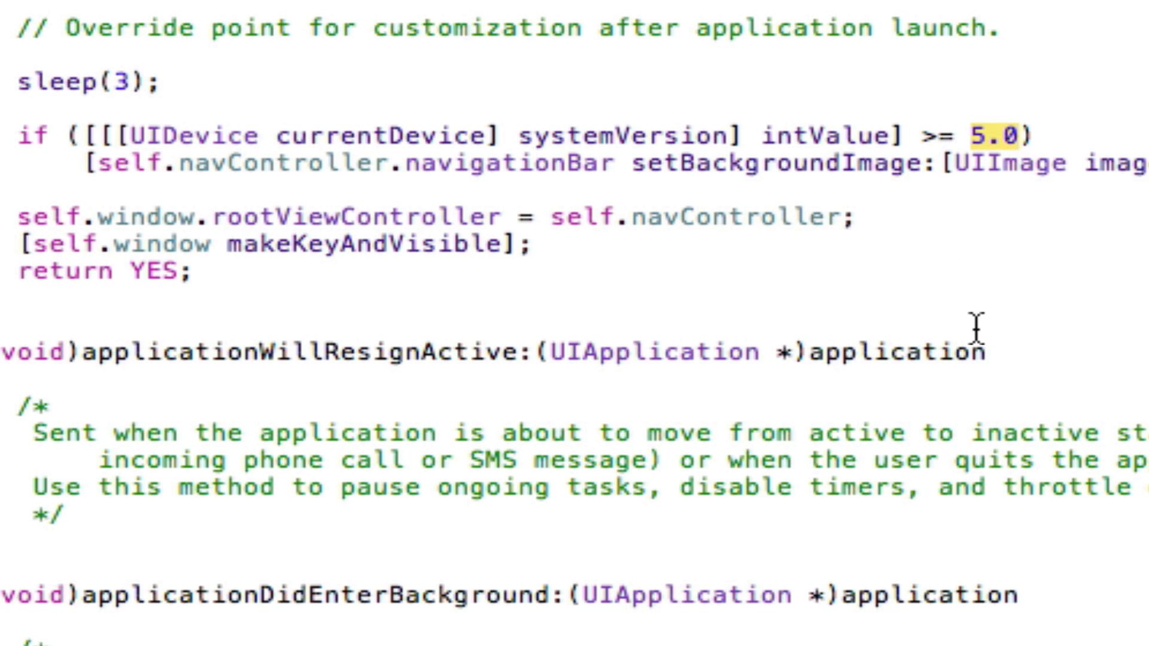
{"action": "left_click", "coordinate": [1033, 136]}
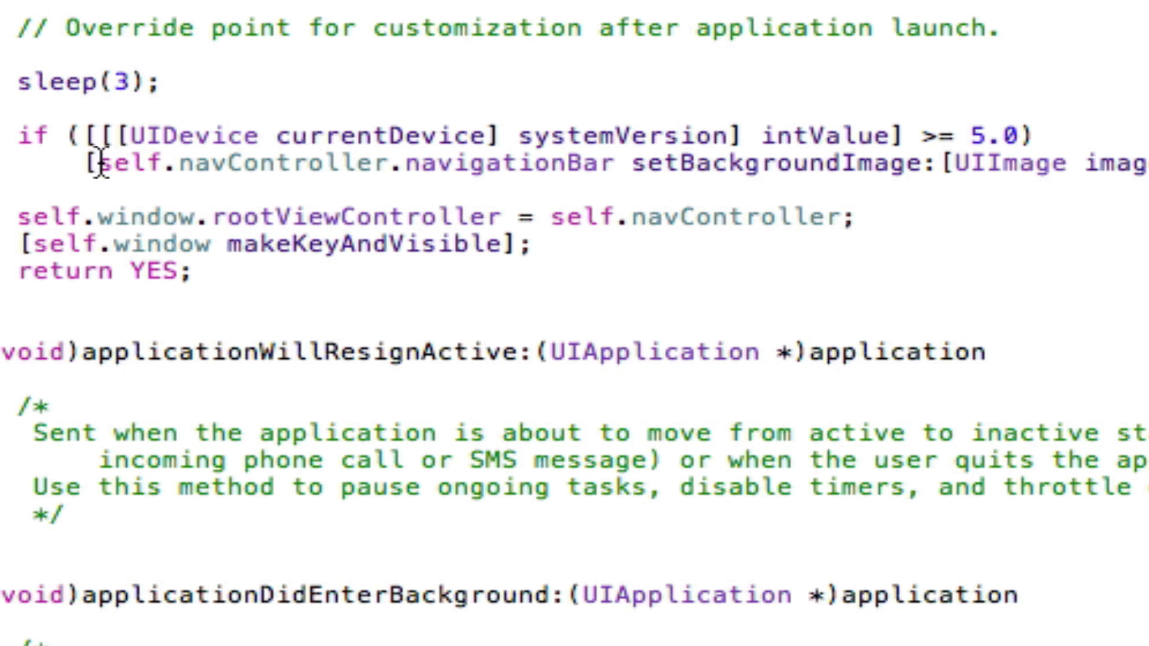
Review the setBackgroundImage:forBarMetrics: call on self.navController.navigationBar
{"action": "left_click_drag", "start_coordinate": [98, 163], "coordinate": [1056, 192]}
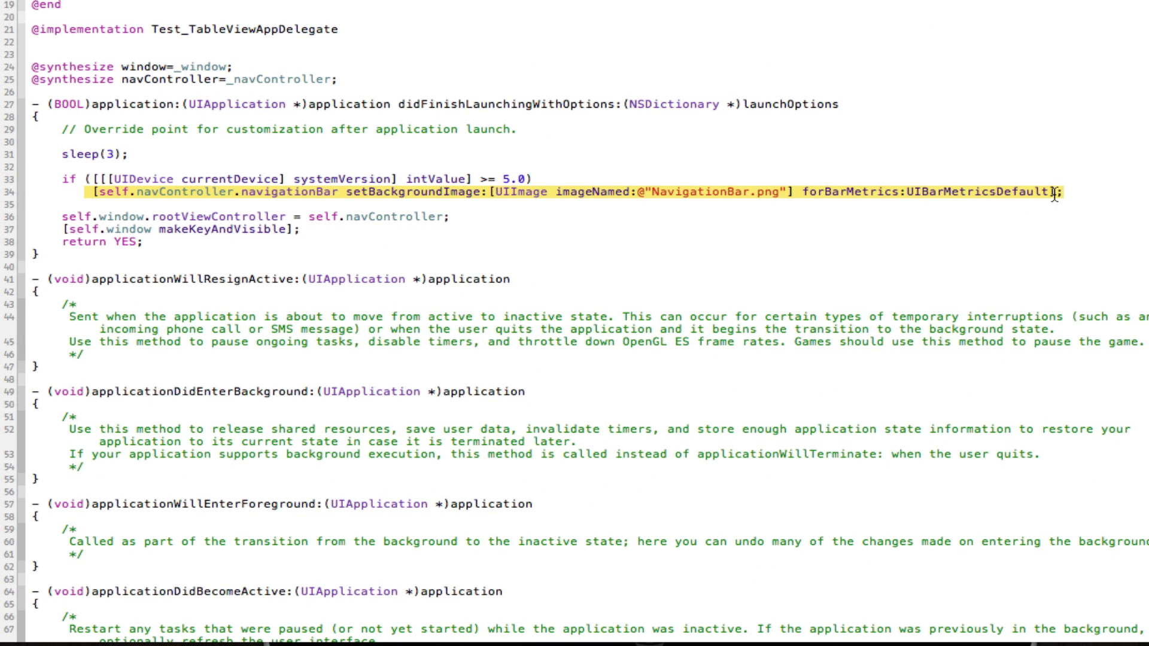
{"action": "double_click", "coordinate": [359, 193]}
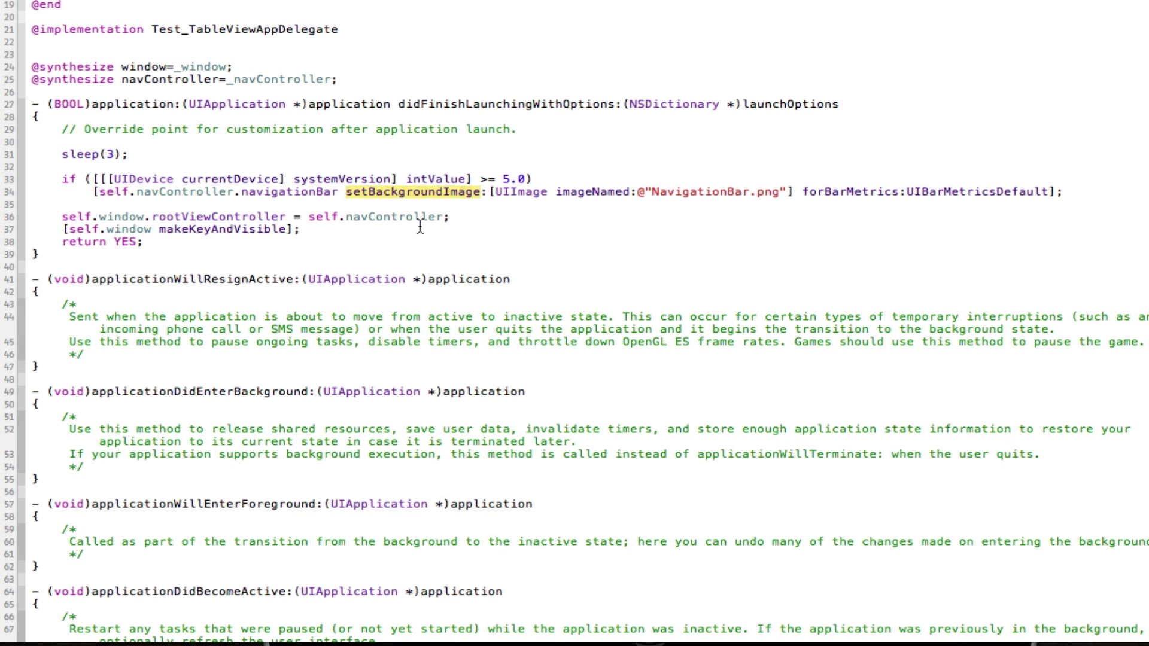
{"action": "double_click", "coordinate": [844, 192]}
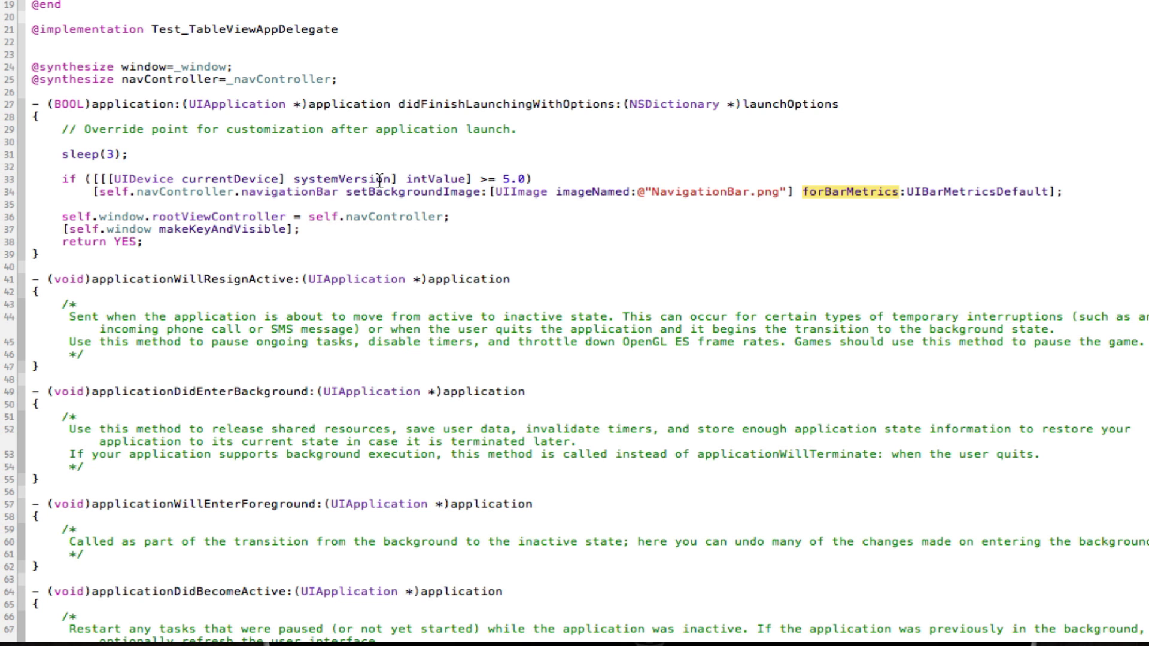
{"action": "double_click", "coordinate": [112, 192]}
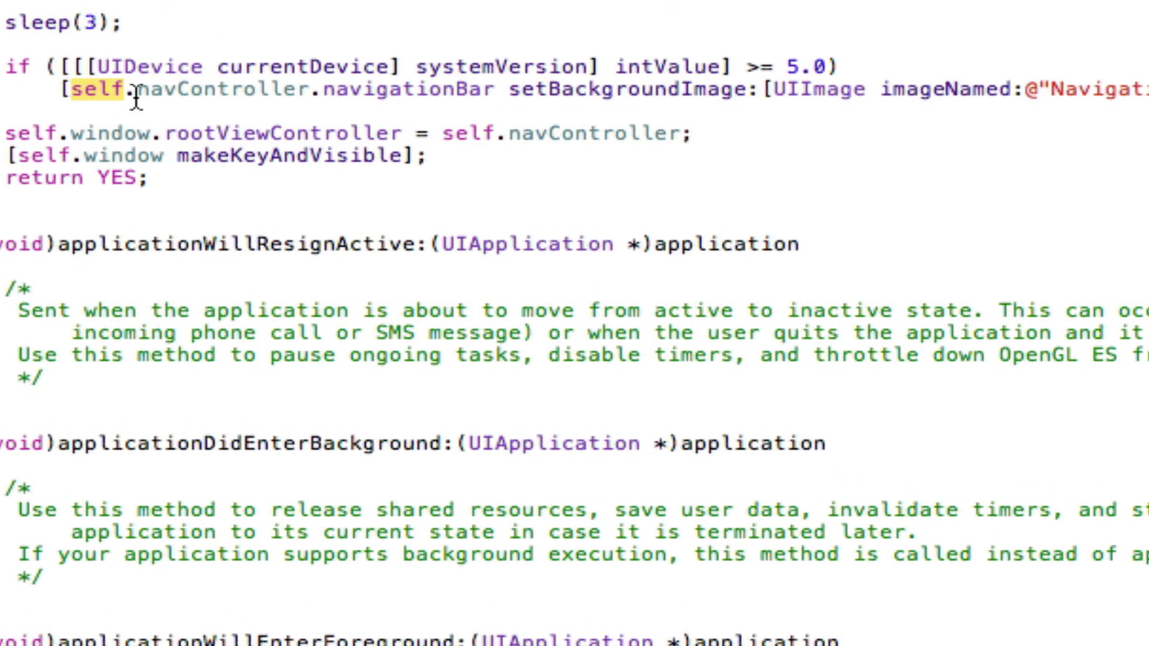
{"action": "double_click", "coordinate": [180, 193]}
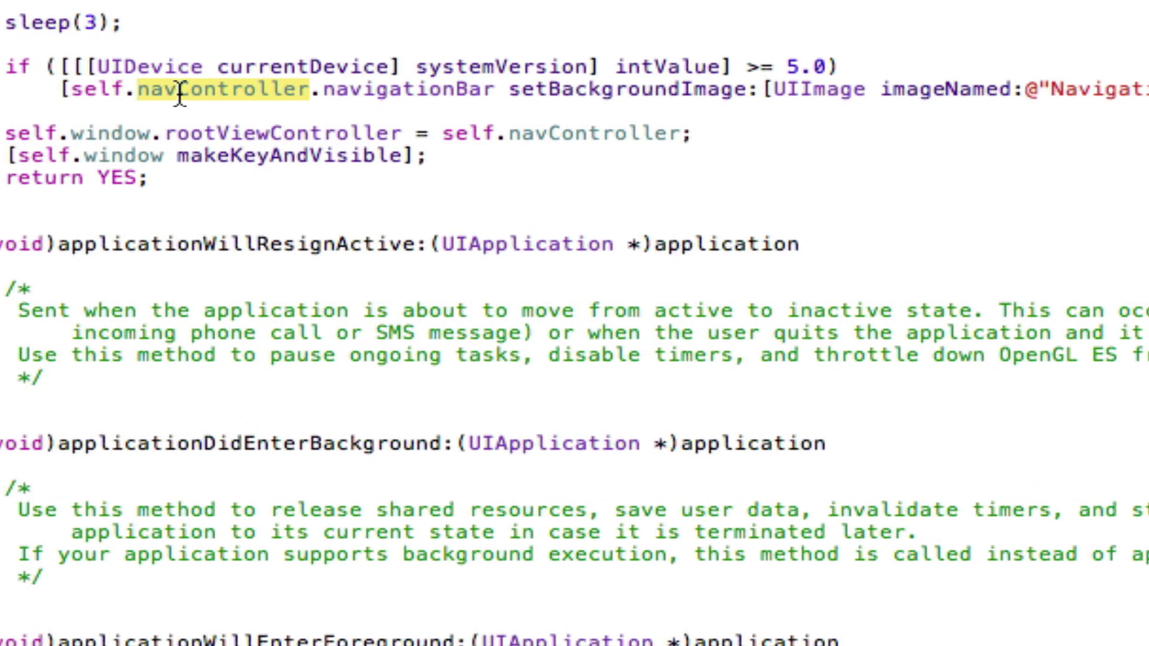
{"action": "double_click", "coordinate": [373, 89]}
{"action": "scroll", "coordinate": [547, 155], "scroll_direction": "right", "scroll_amount": 5}
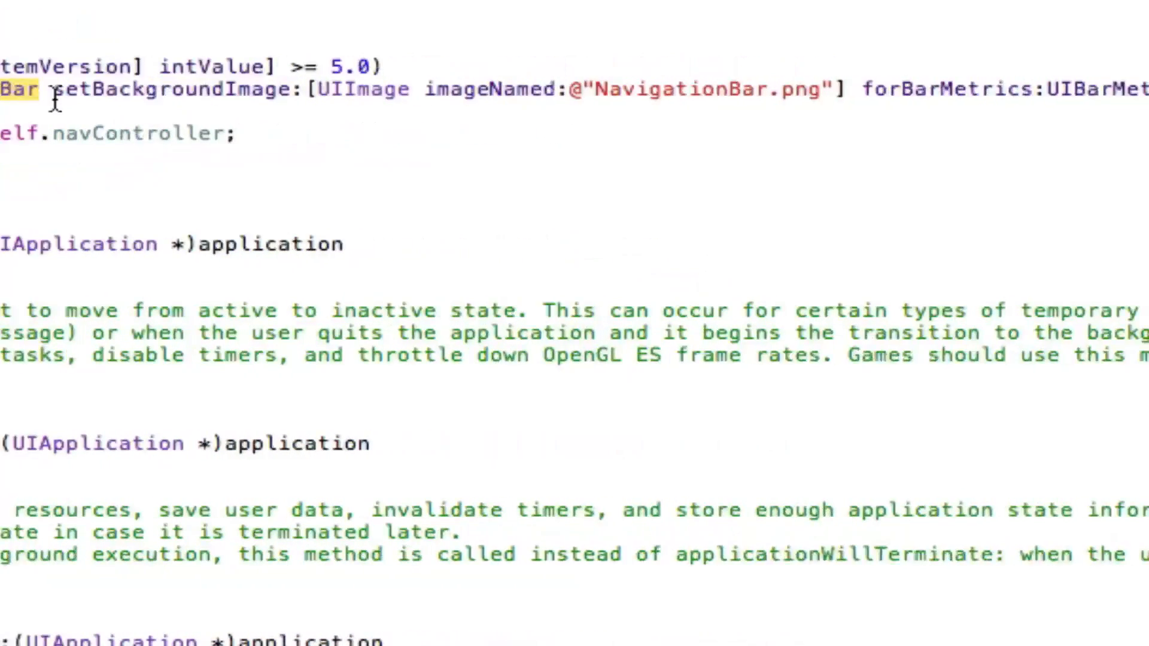
Check the NavigationBar.png and UIBarMetricsDefault arguments, then build and run with Cmd+R
{"action": "double_click", "coordinate": [131, 89]}
{"action": "left_click_drag", "start_coordinate": [265, 89], "coordinate": [799, 89]}
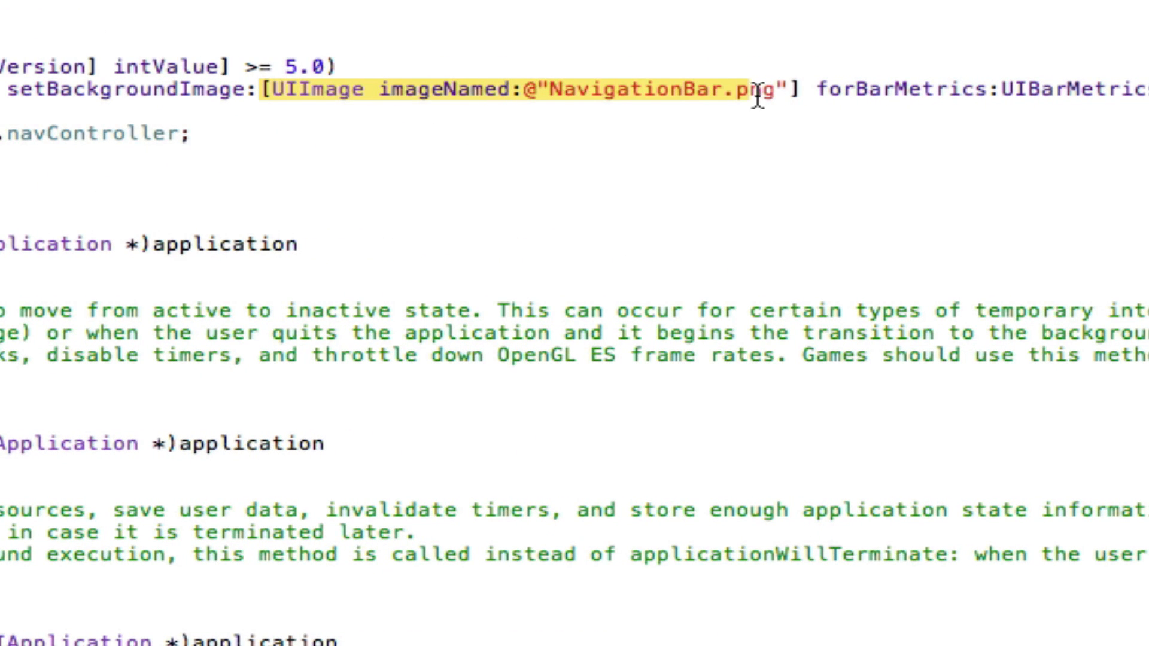
{"action": "scroll", "coordinate": [795, 115], "scroll_direction": "right", "scroll_amount": 3}
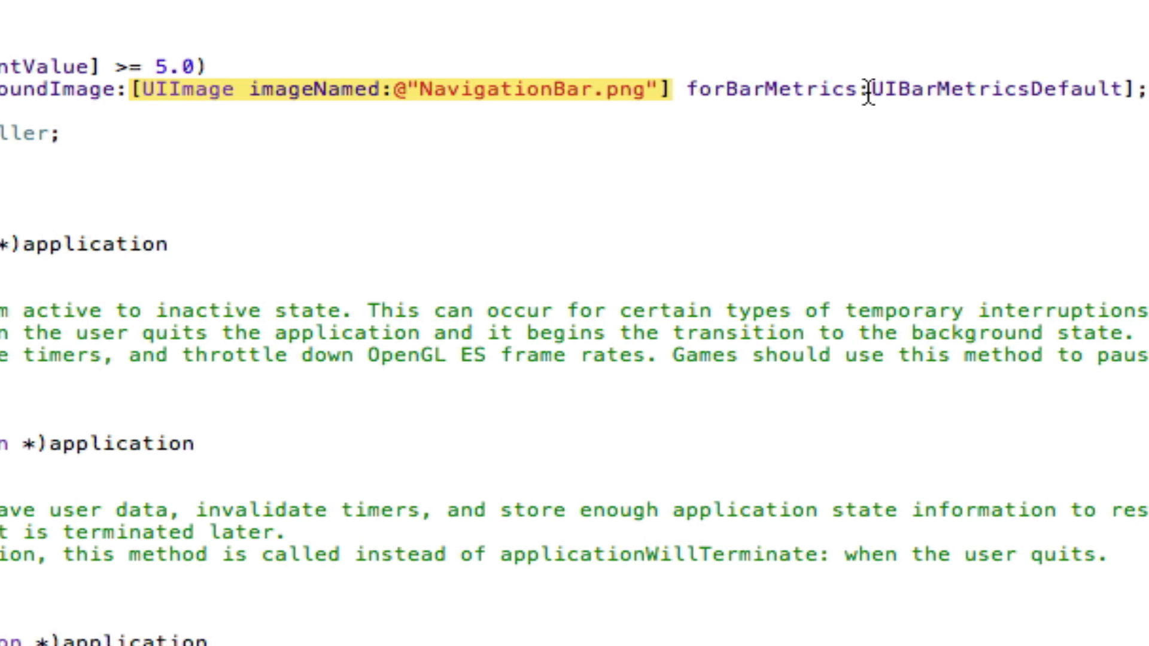
{"action": "left_click_drag", "start_coordinate": [869, 89], "coordinate": [1134, 89]}
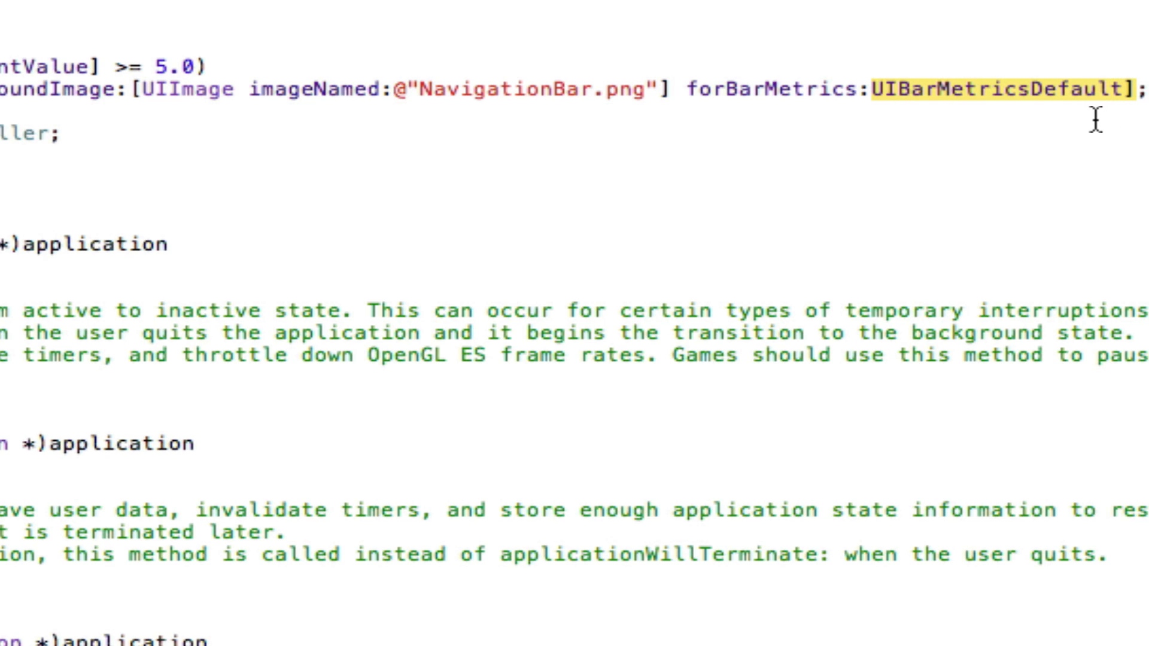
{"action": "left_click", "coordinate": [1058, 89]}
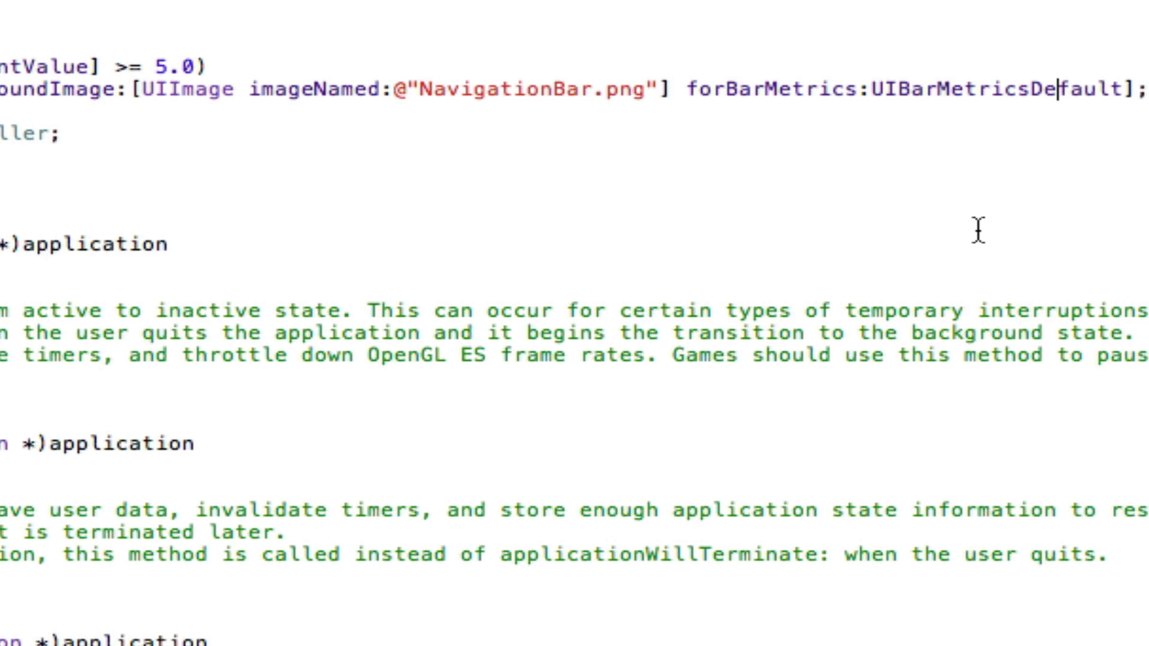
{"action": "left_click", "coordinate": [950, 90]}
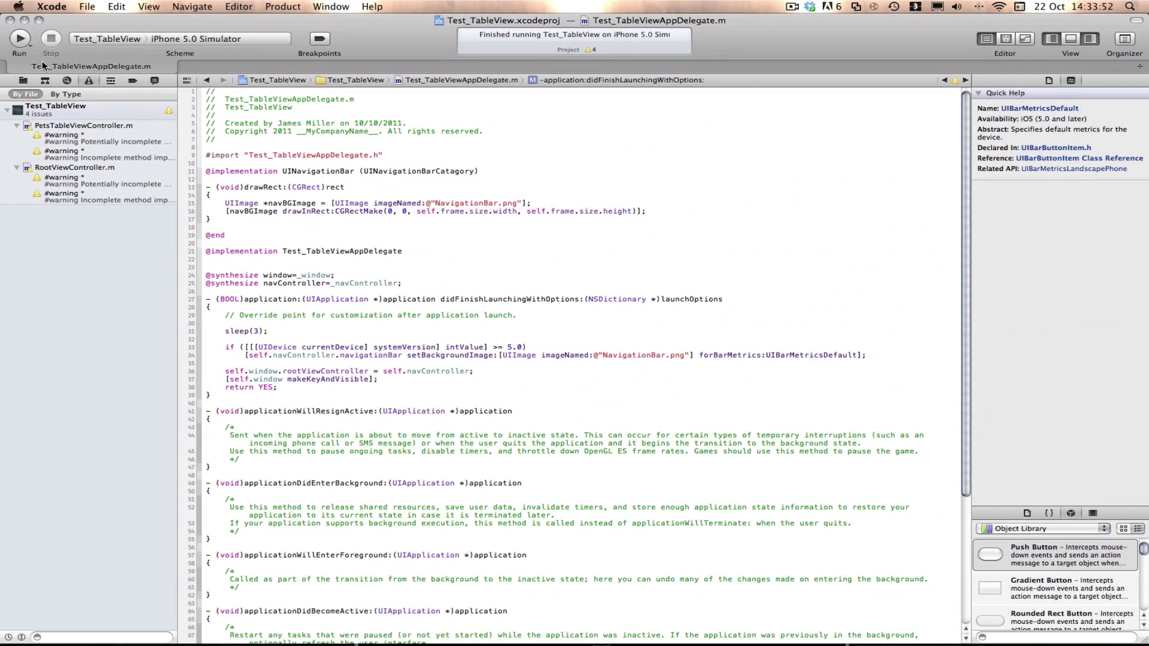
{"action": "key", "text": "super+r"}
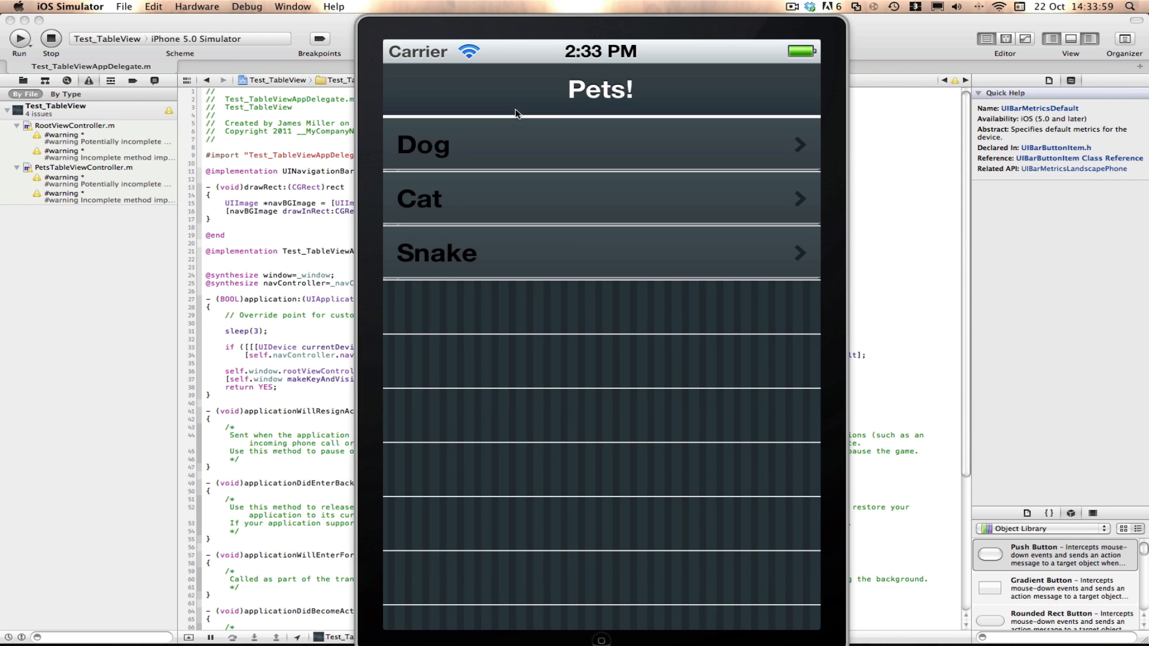
Open the Dog list and return to Pets! on the iPhone 5.0 simulator, then bring Xcode forward
{"action": "left_click", "coordinate": [526, 164]}
{"action": "left_click", "coordinate": [420, 89]}
{"action": "left_click", "coordinate": [536, 150]}
{"action": "left_click", "coordinate": [428, 90]}
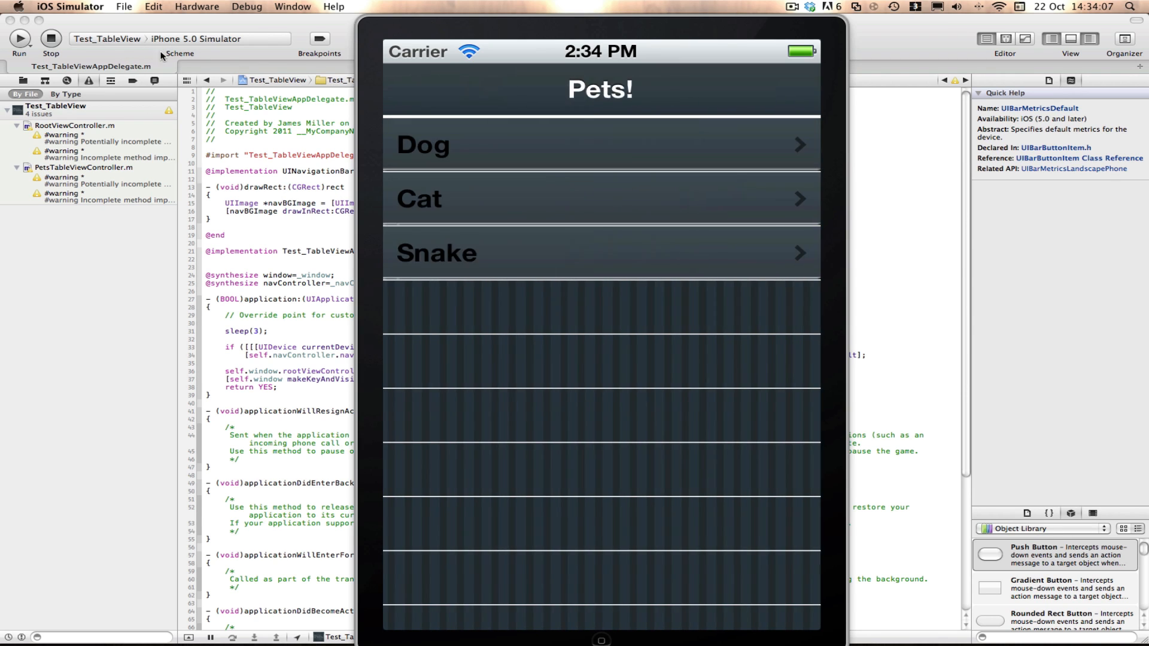
{"action": "left_click", "coordinate": [85, 42]}
Switch the destination to iPhone 4.3 Simulator and run the app again
{"action": "left_click", "coordinate": [179, 45]}
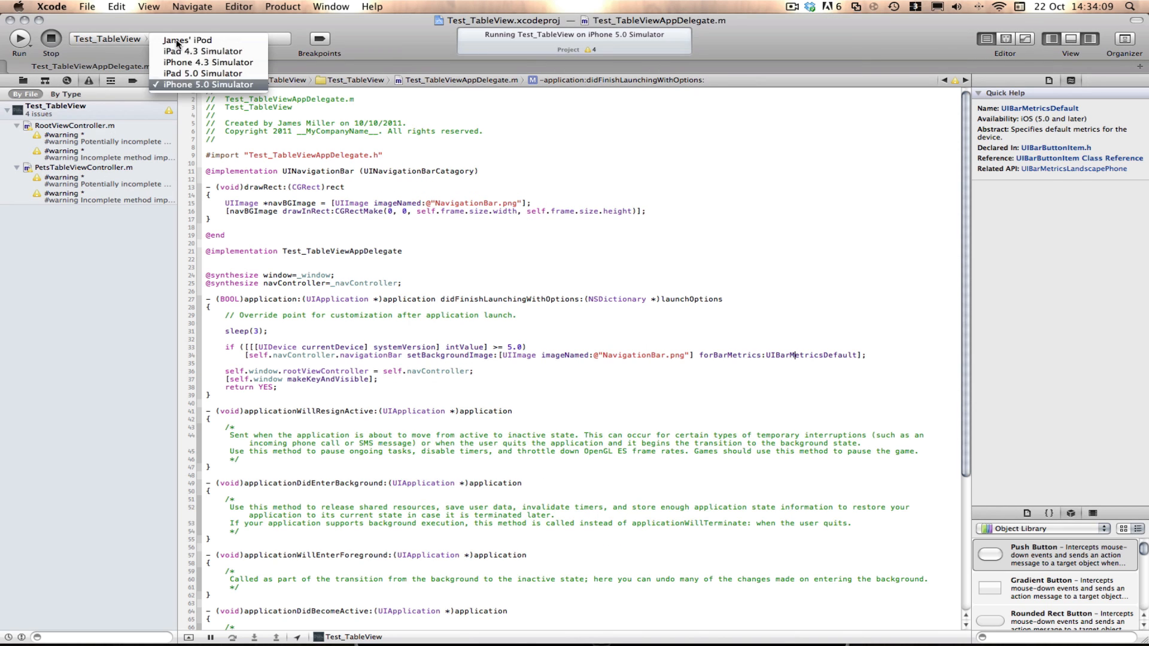
{"action": "left_click", "coordinate": [206, 62]}
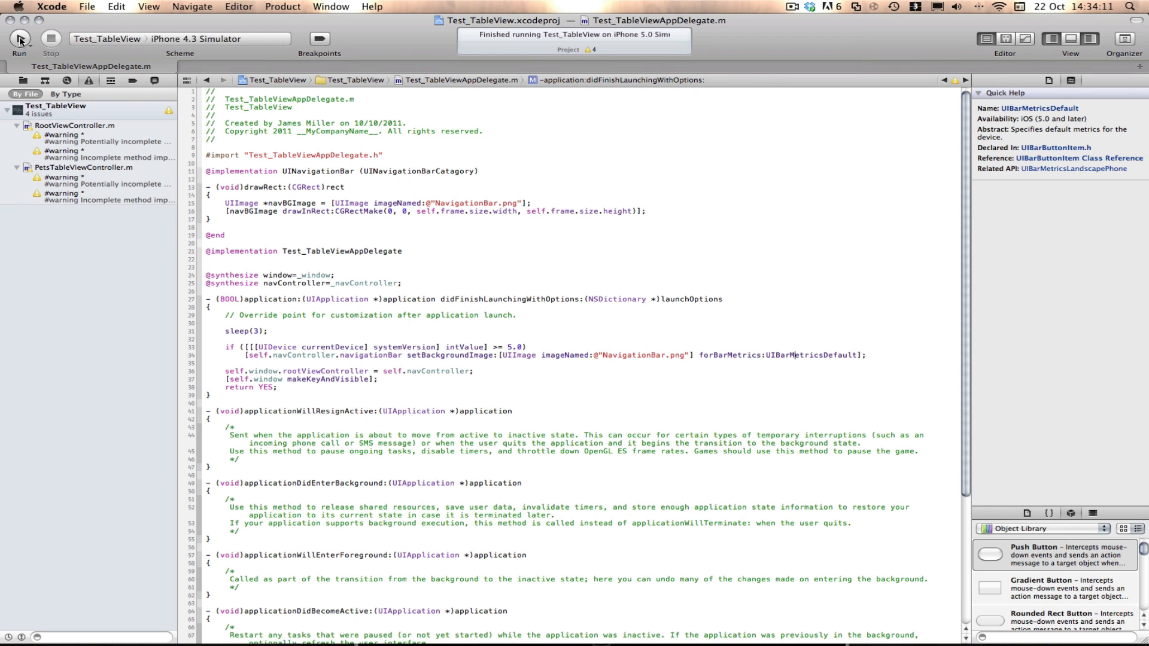
{"action": "left_click", "coordinate": [21, 38]}
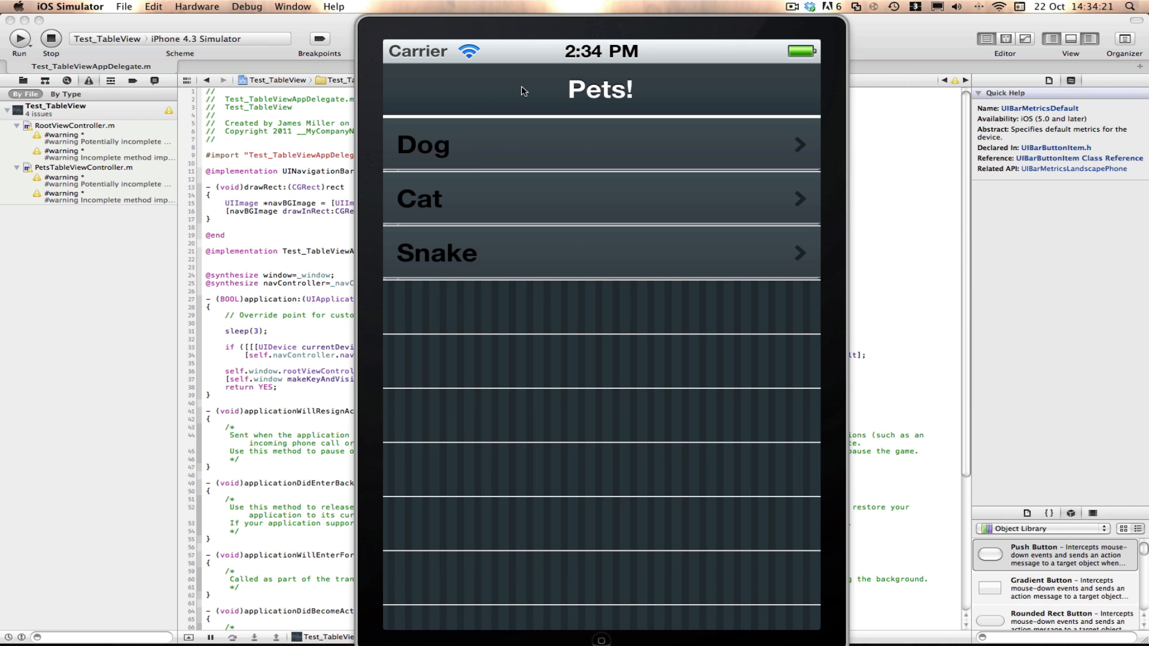
Show the Dog list on iOS 4.3 with the simulator moved beside the code
{"action": "left_click", "coordinate": [580, 147]}
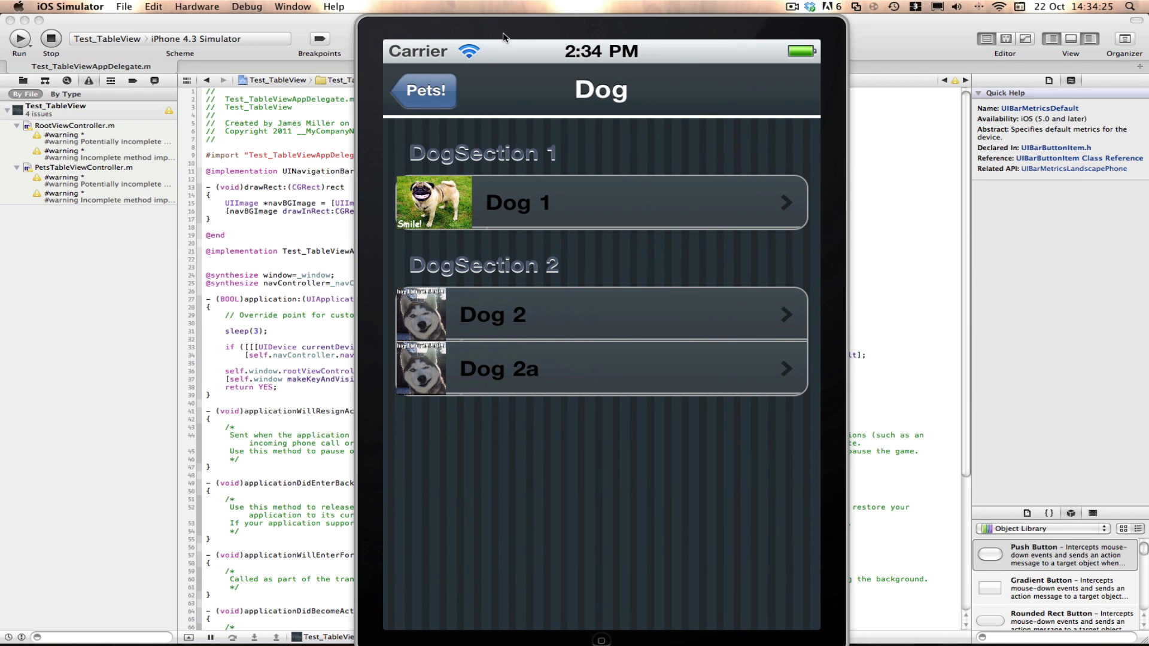
{"action": "mouse_move", "coordinate": [492, 47]}
{"action": "left_mouse_down"}
{"action": "mouse_move", "coordinate": [769, 397]}
{"action": "mouse_move", "coordinate": [697, 377]}
{"action": "left_mouse_up"}
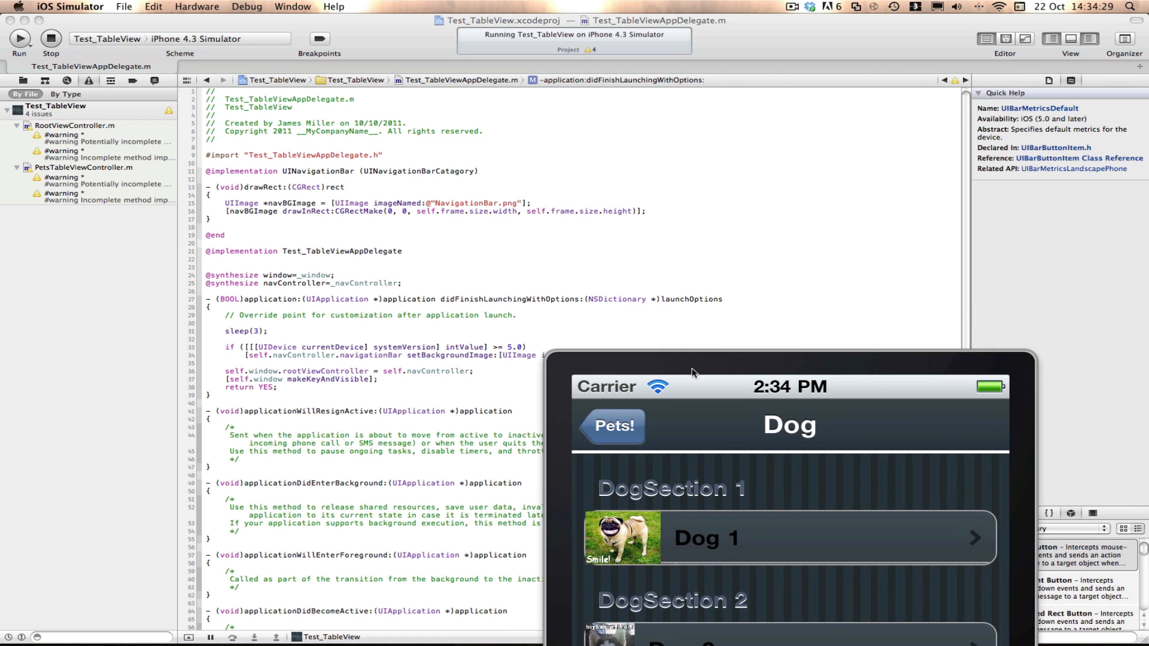
{"action": "mouse_move", "coordinate": [698, 377]}
{"action": "left_mouse_down"}
{"action": "mouse_move", "coordinate": [683, 300]}
{"action": "mouse_move", "coordinate": [754, 242]}
{"action": "mouse_move", "coordinate": [541, 130]}
{"action": "left_mouse_up"}
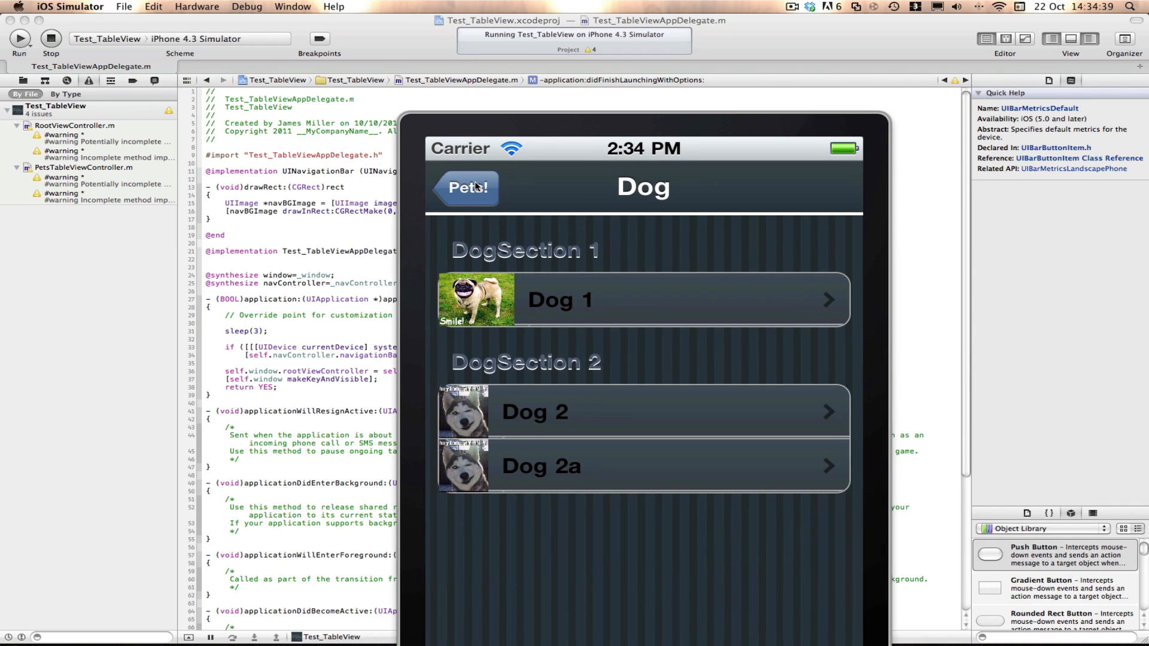
Return to the Pets! list via the navigation bar's back button
{"action": "left_click", "coordinate": [479, 188]}
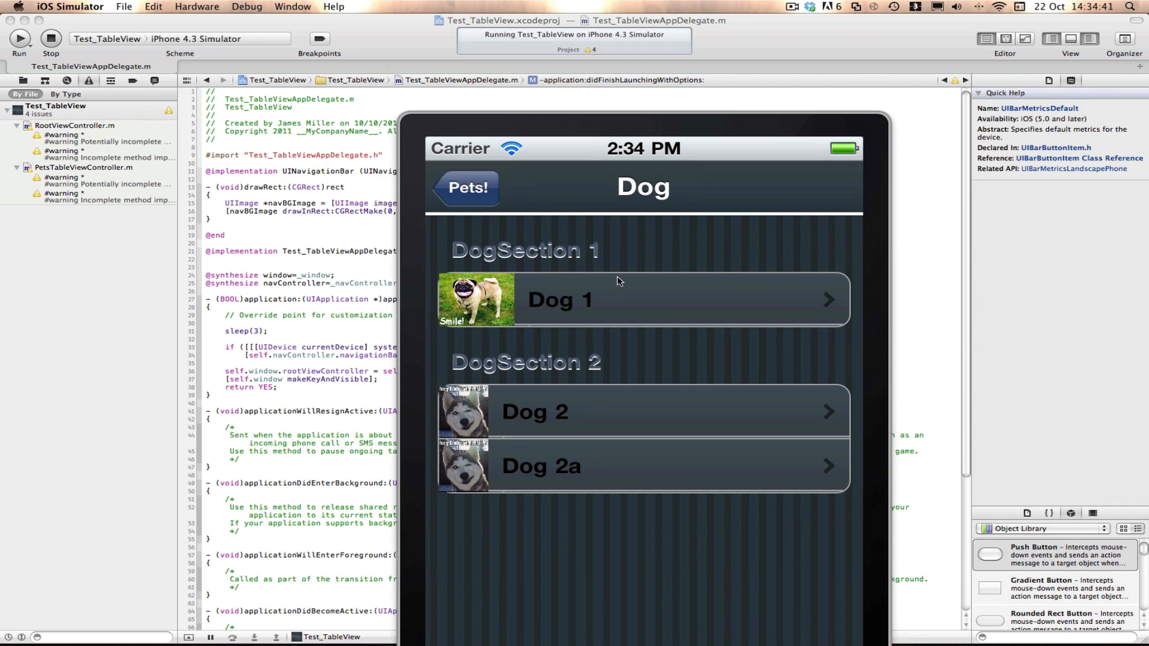
{"action": "left_click", "coordinate": [491, 194]}
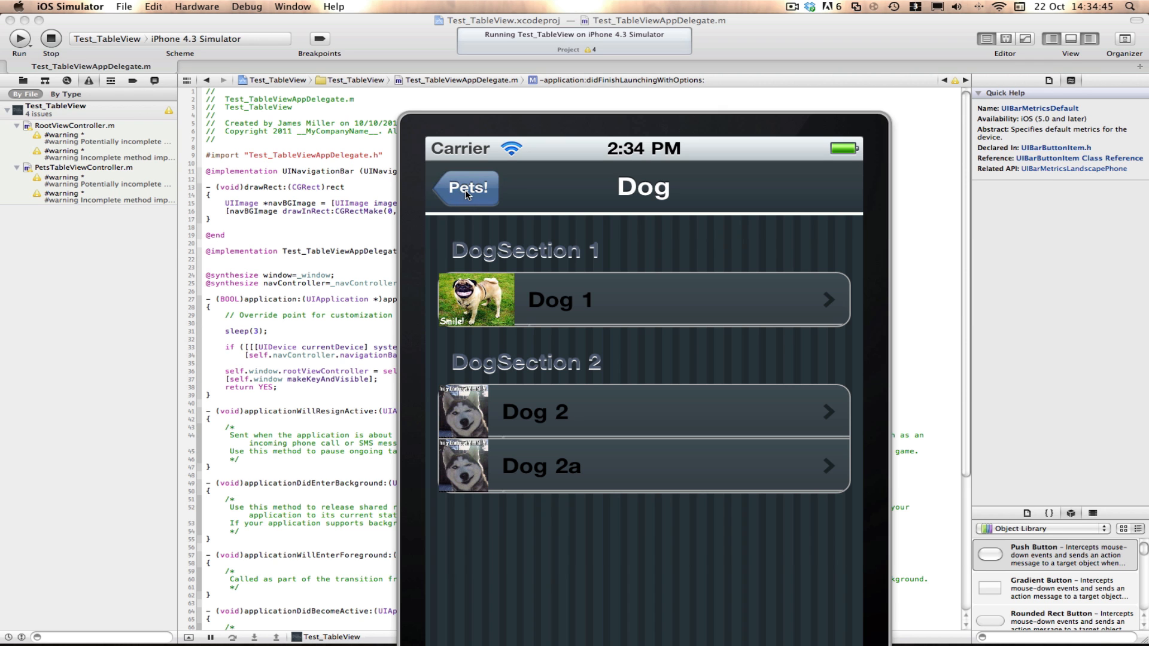
{"action": "left_click", "coordinate": [466, 190]}
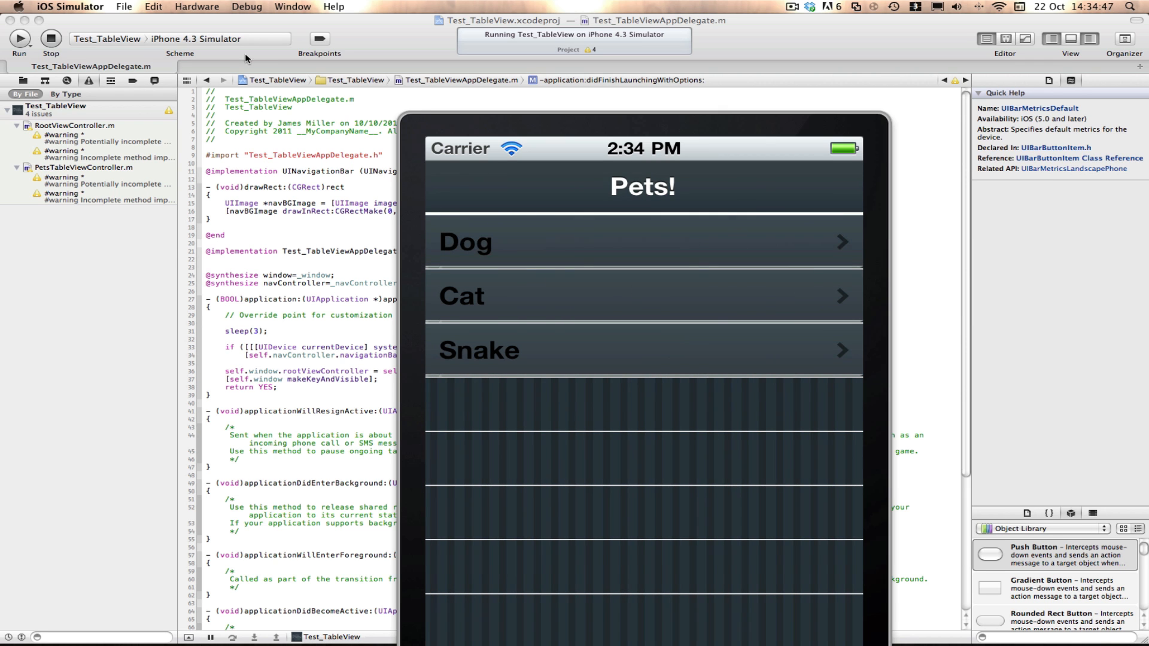
Move the Xcode and simulator windows down and bring the Finder desktop forward
{"action": "left_click_drag", "start_coordinate": [425, 20], "coordinate": [451, 327]}
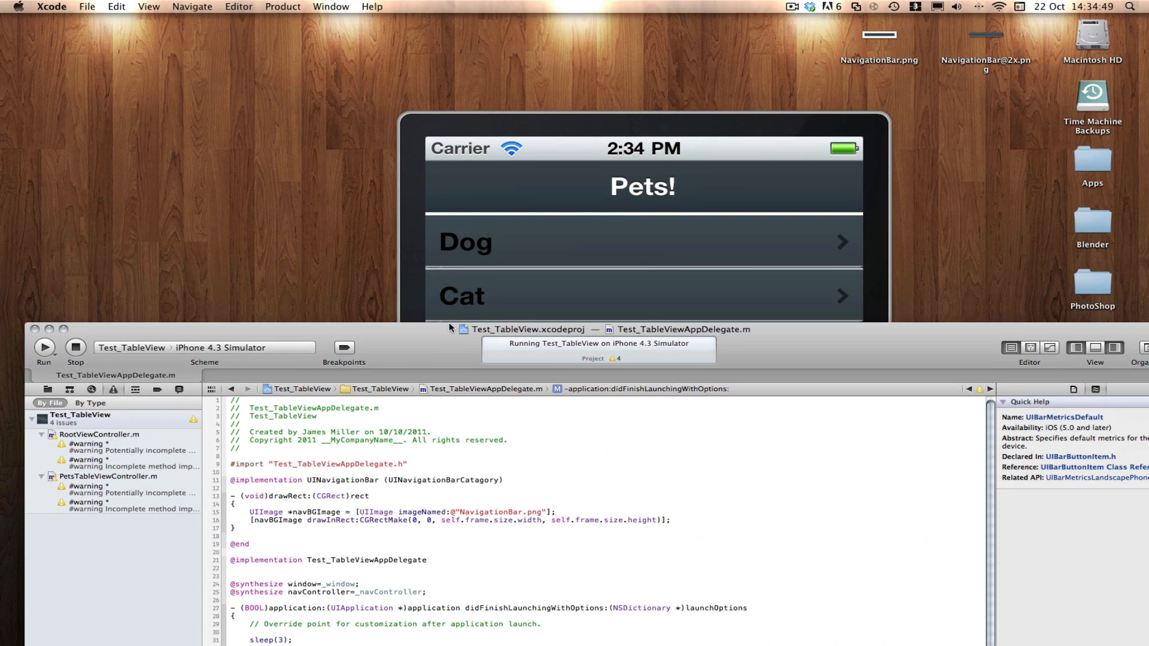
{"action": "left_click_drag", "start_coordinate": [485, 115], "coordinate": [483, 375]}
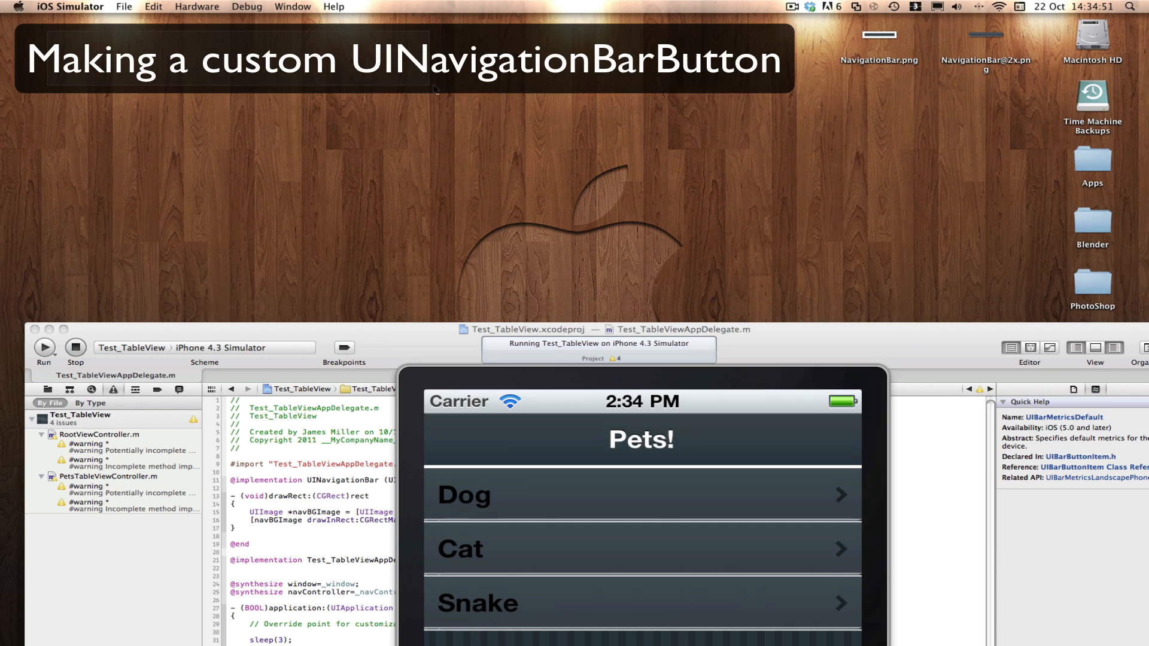
{"action": "left_click", "coordinate": [782, 114]}
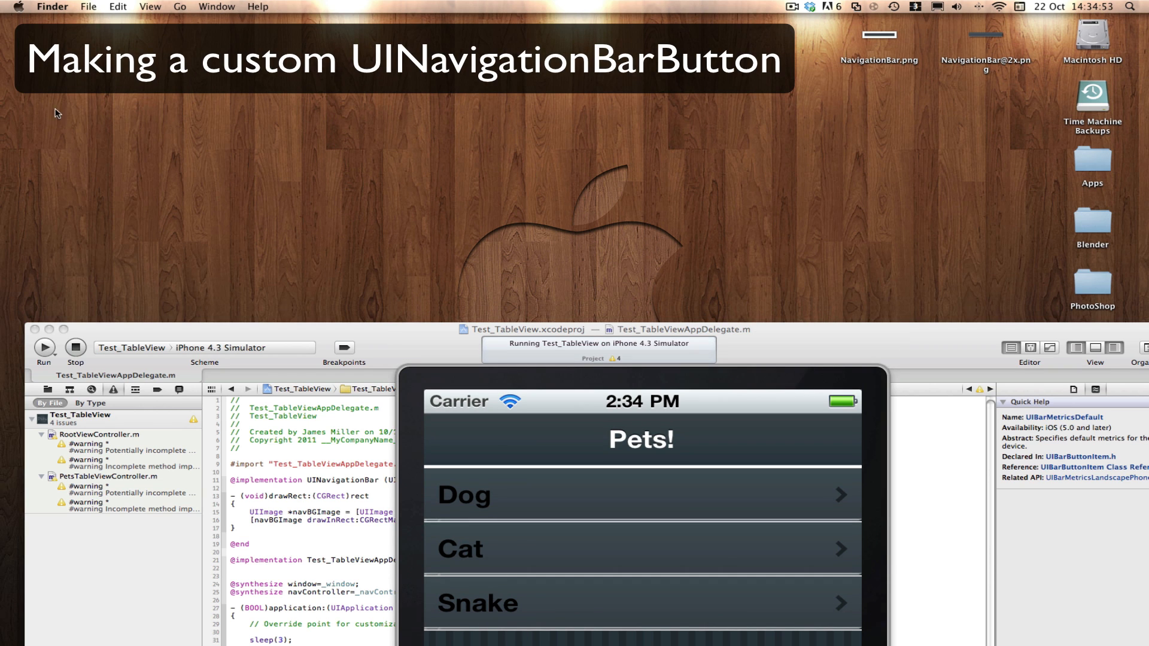